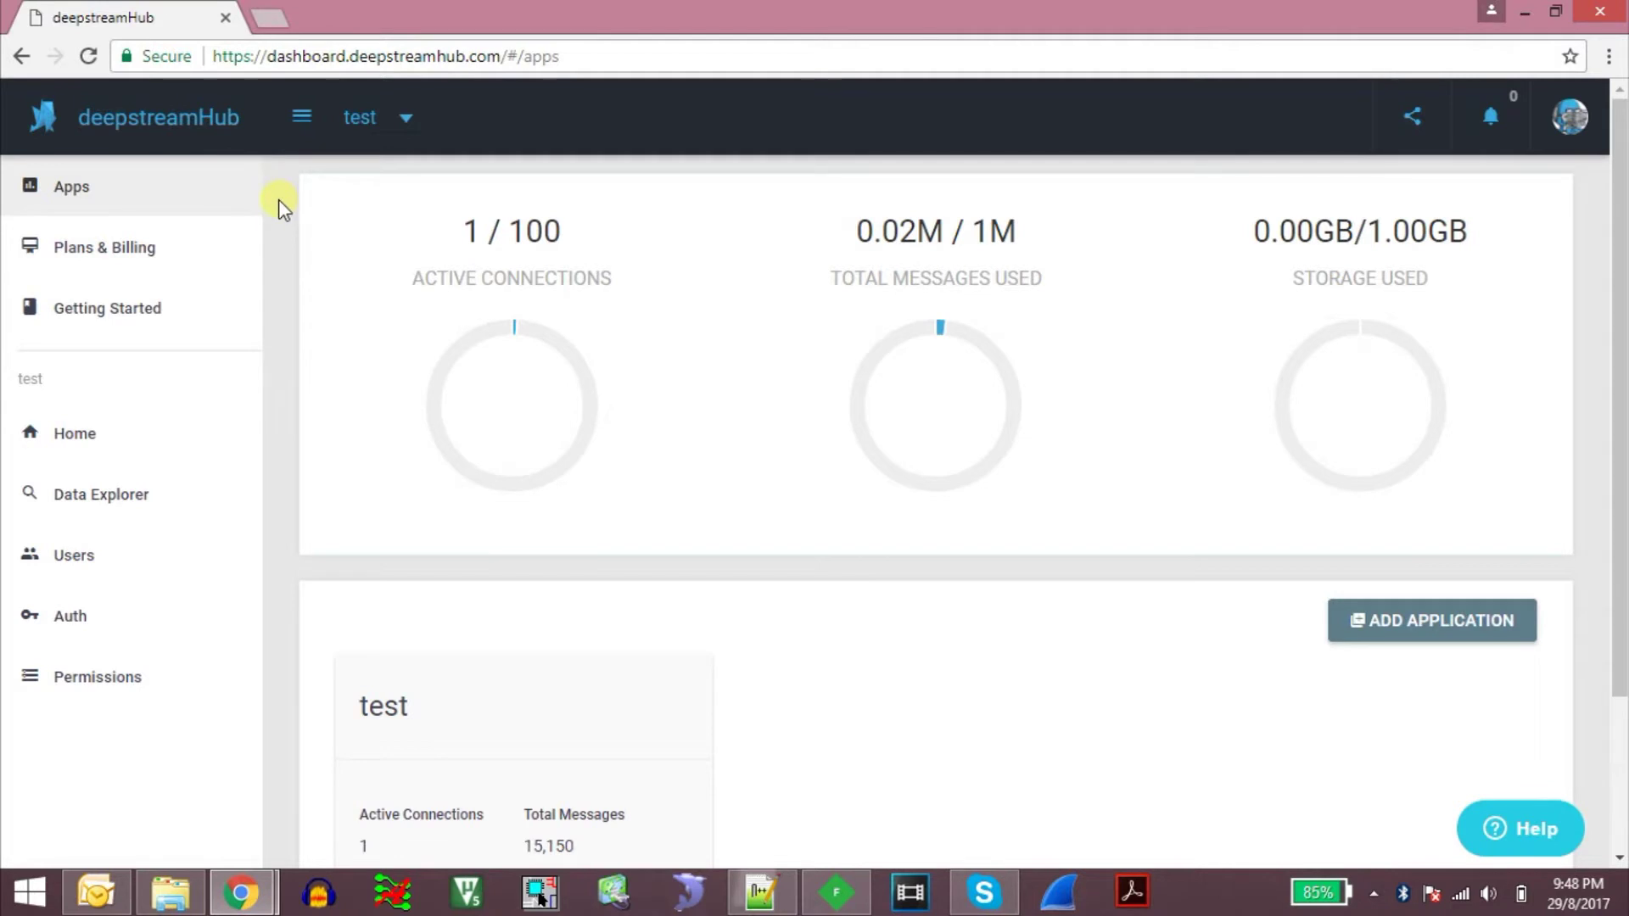
Step: Open the 'test' app's details, then its Data Explorer to reach record t/1
scroll(278, 200, "down", 2)
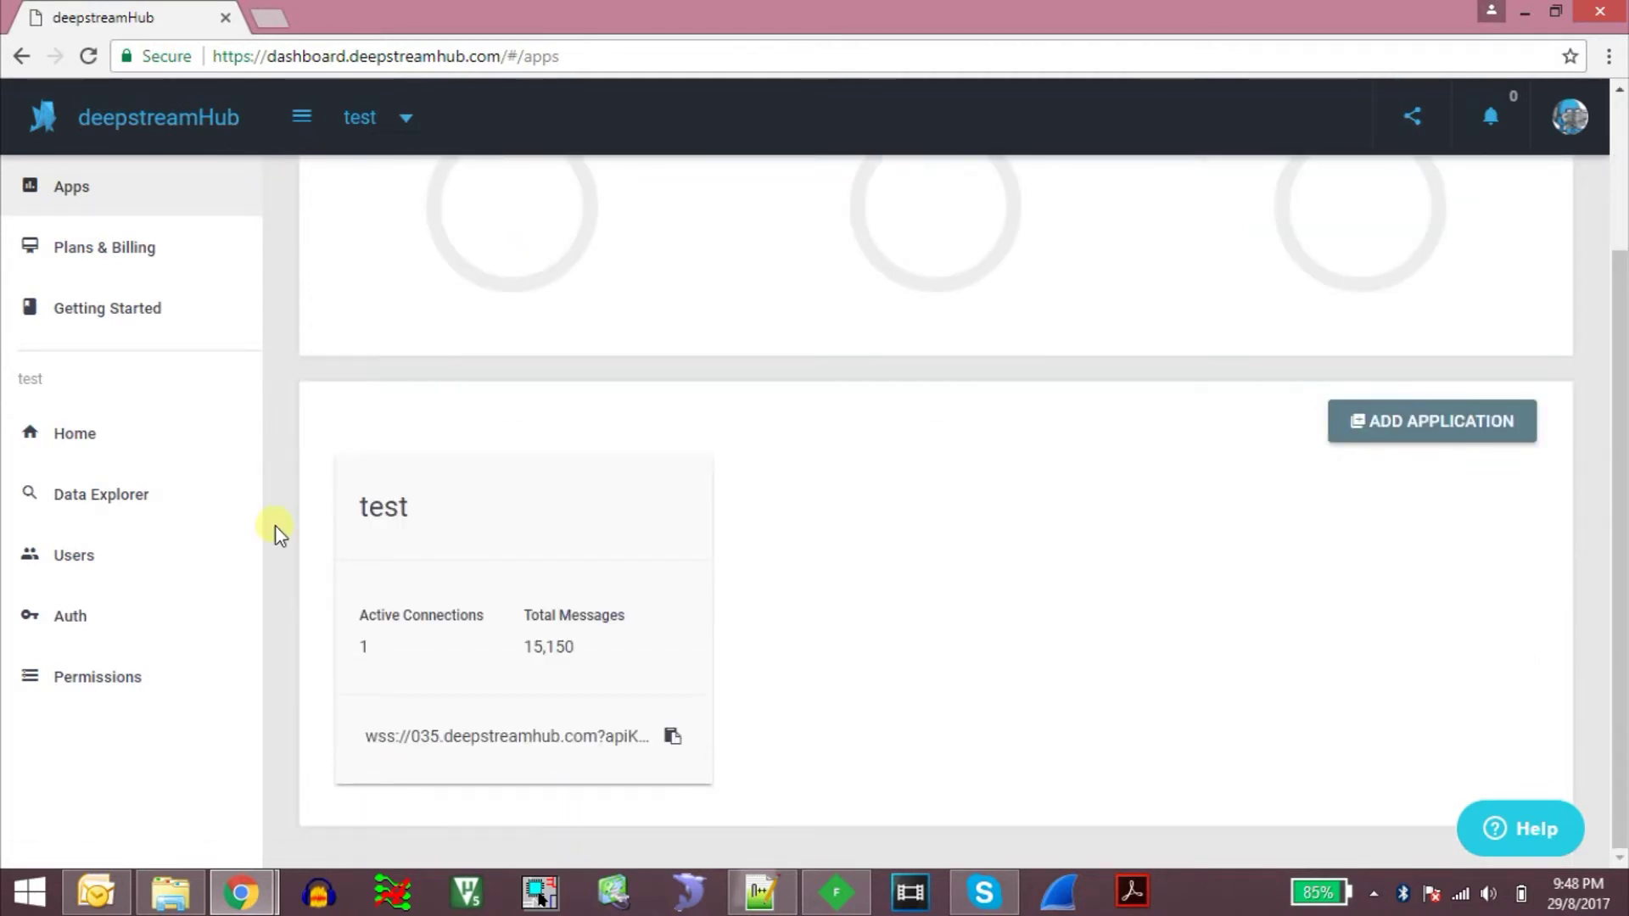
left_click(399, 520)
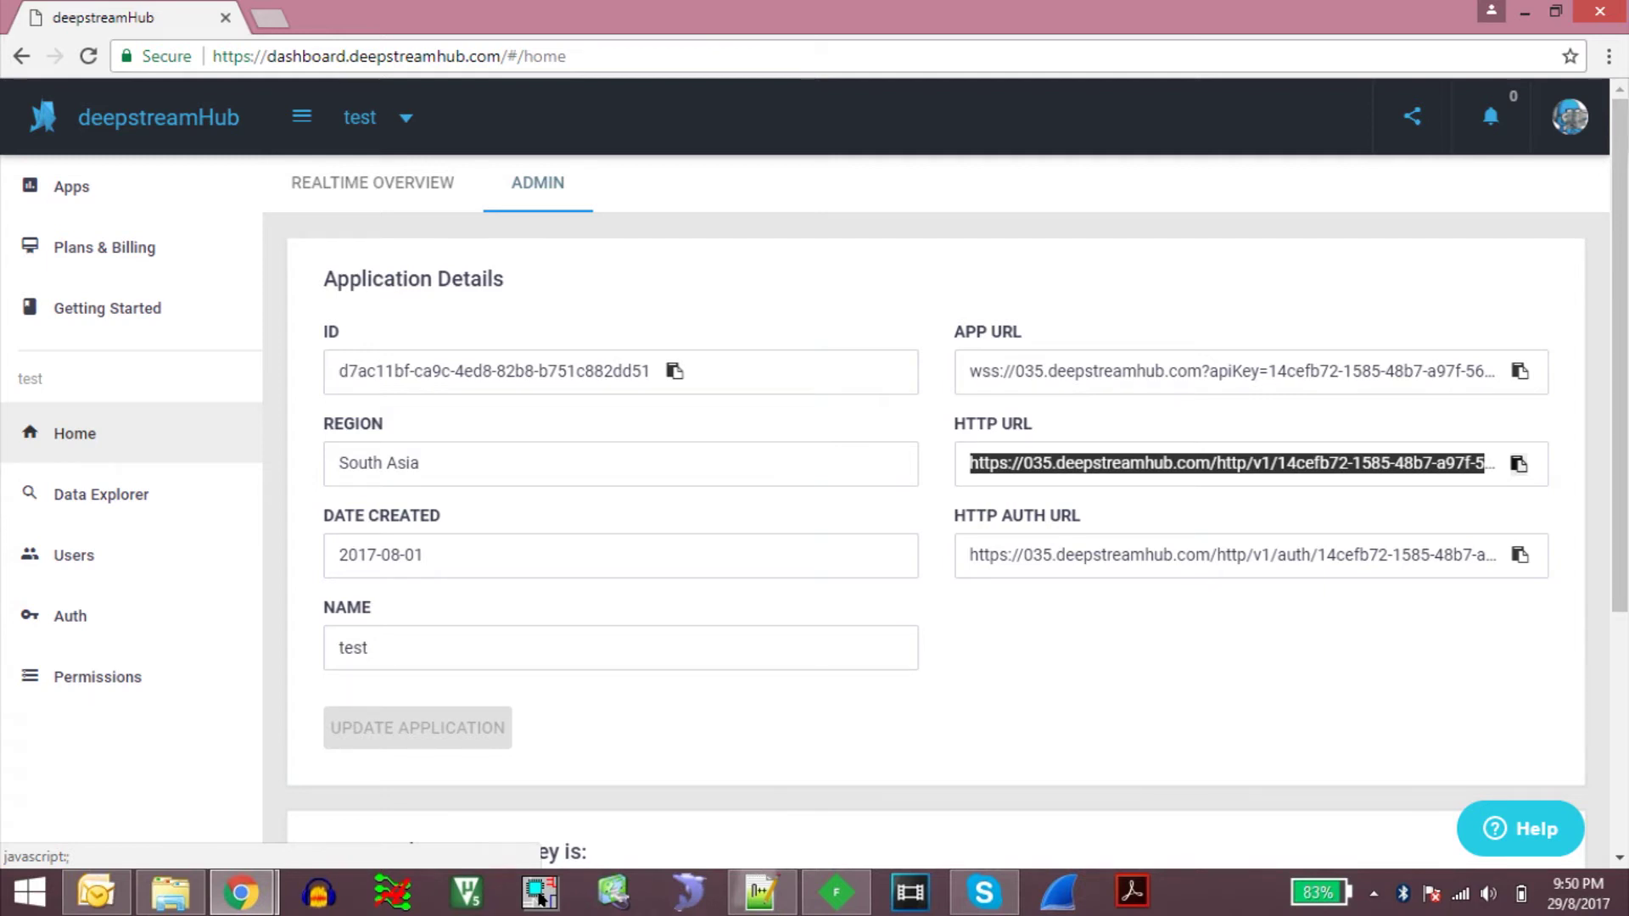
left_click(22, 509)
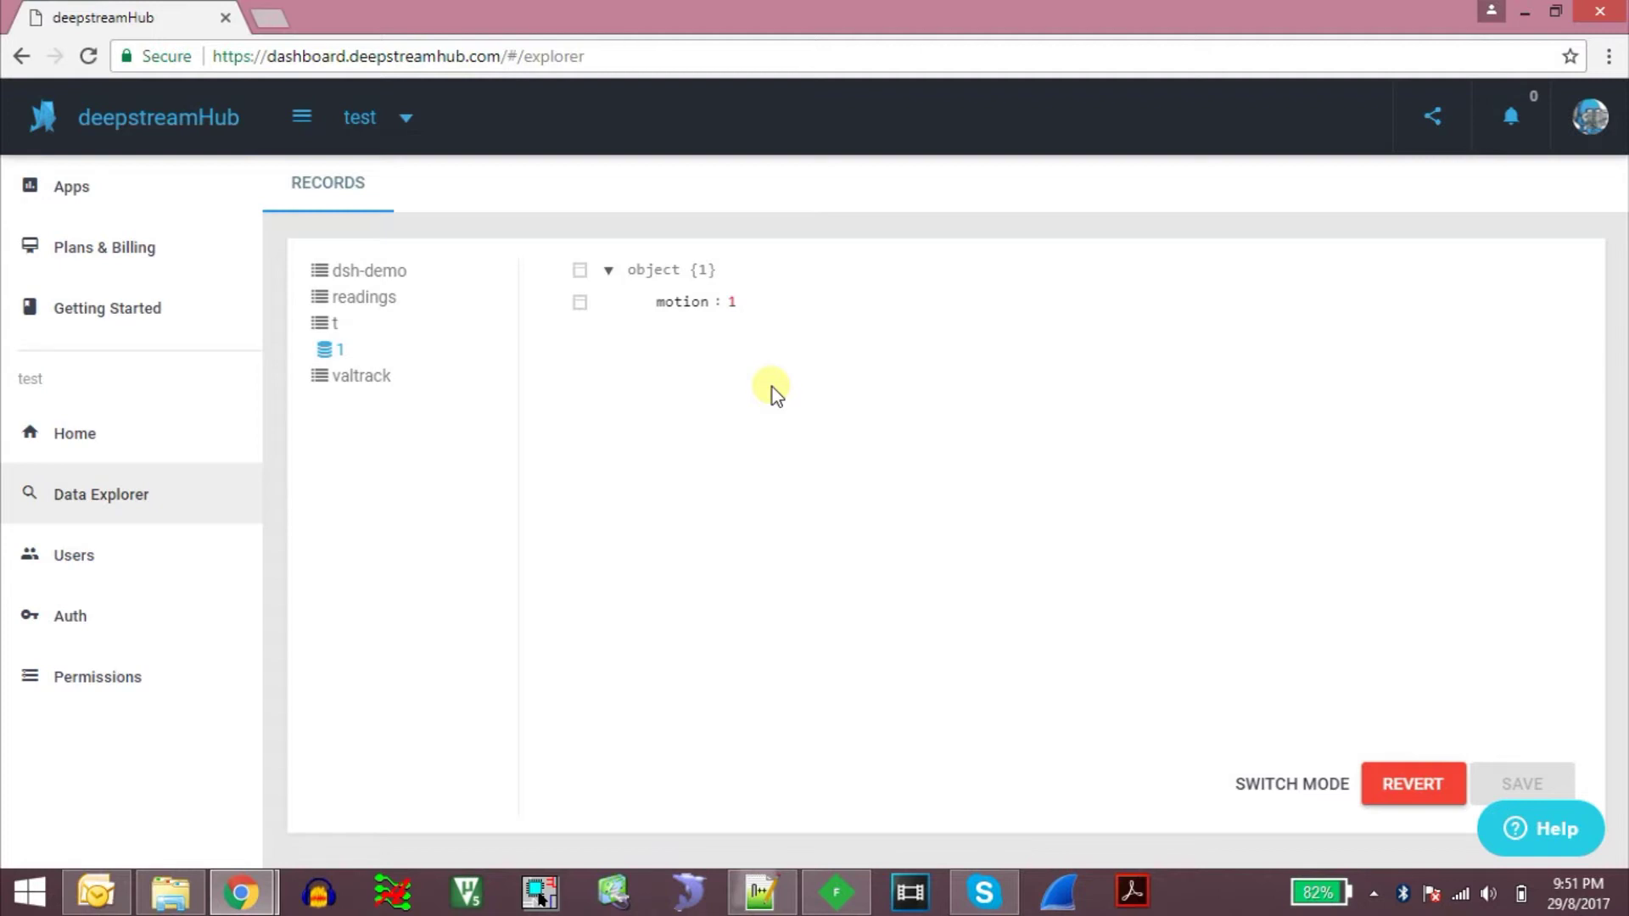
left_click(836, 892)
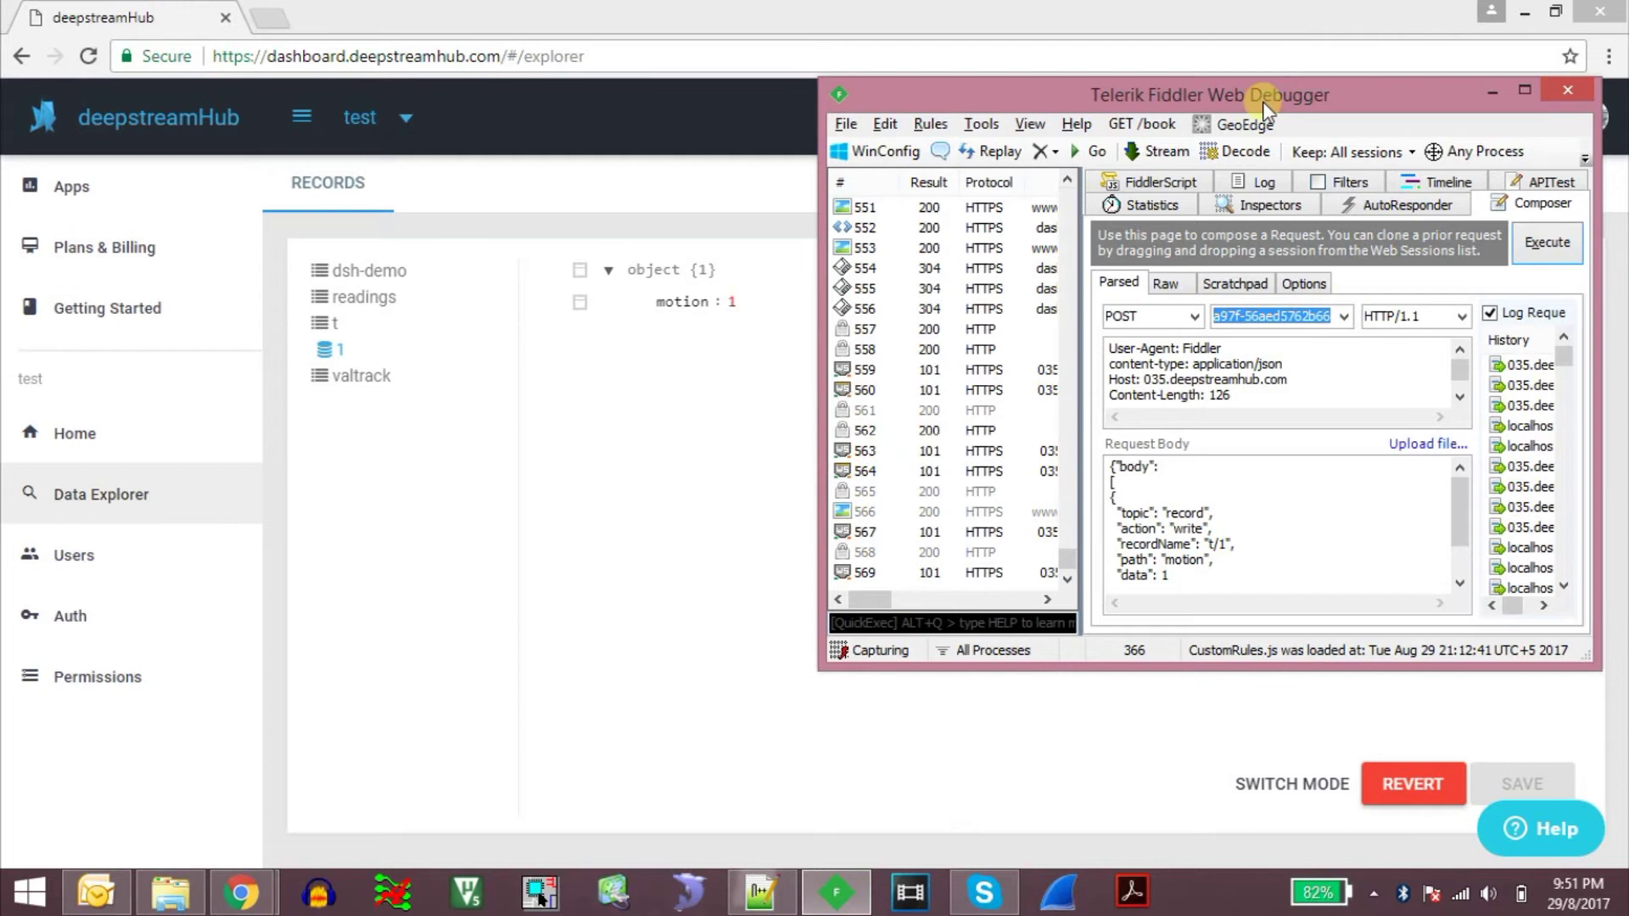
double_click(1263, 100)
left_click(831, 312)
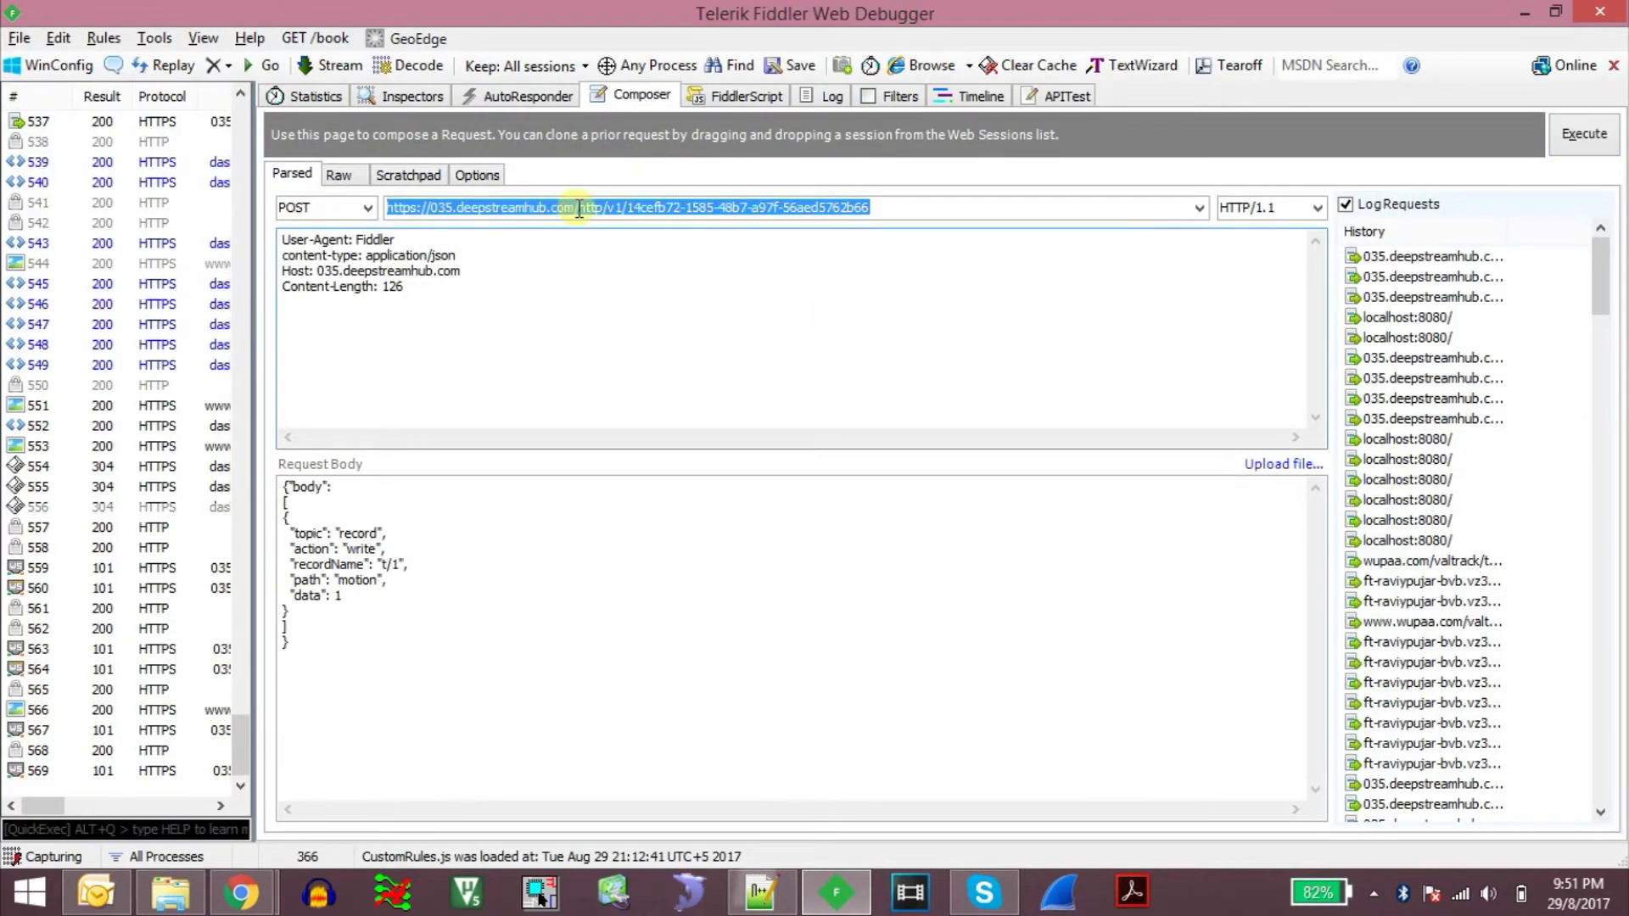
key("alt+Tab")
key("alt+Tab")
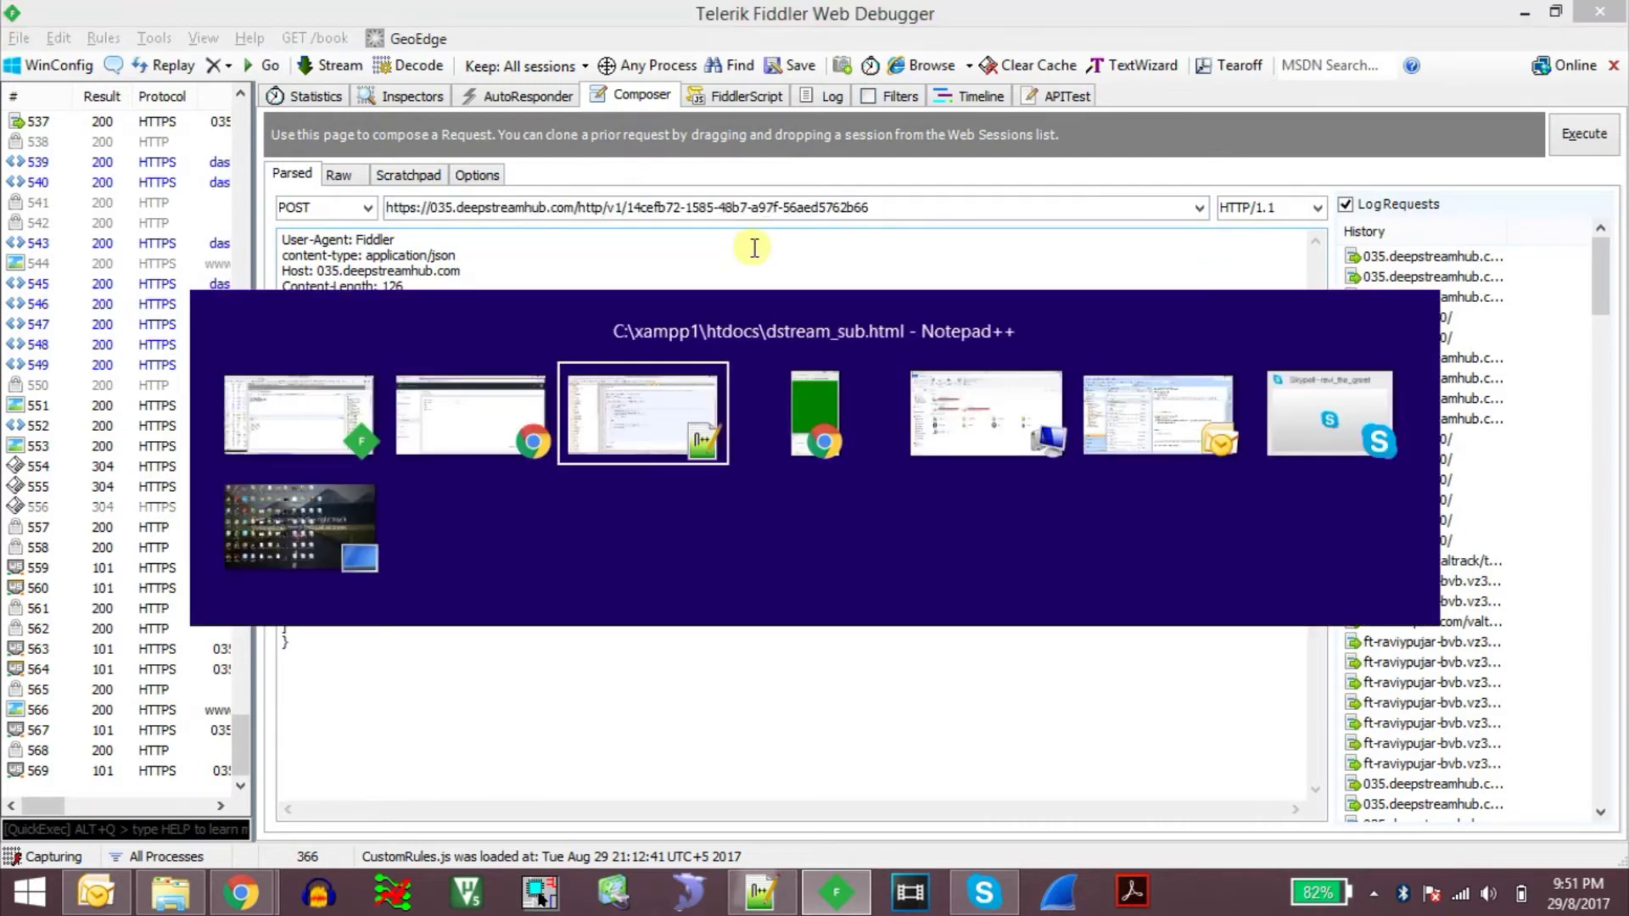
key("alt+shift+Tab")
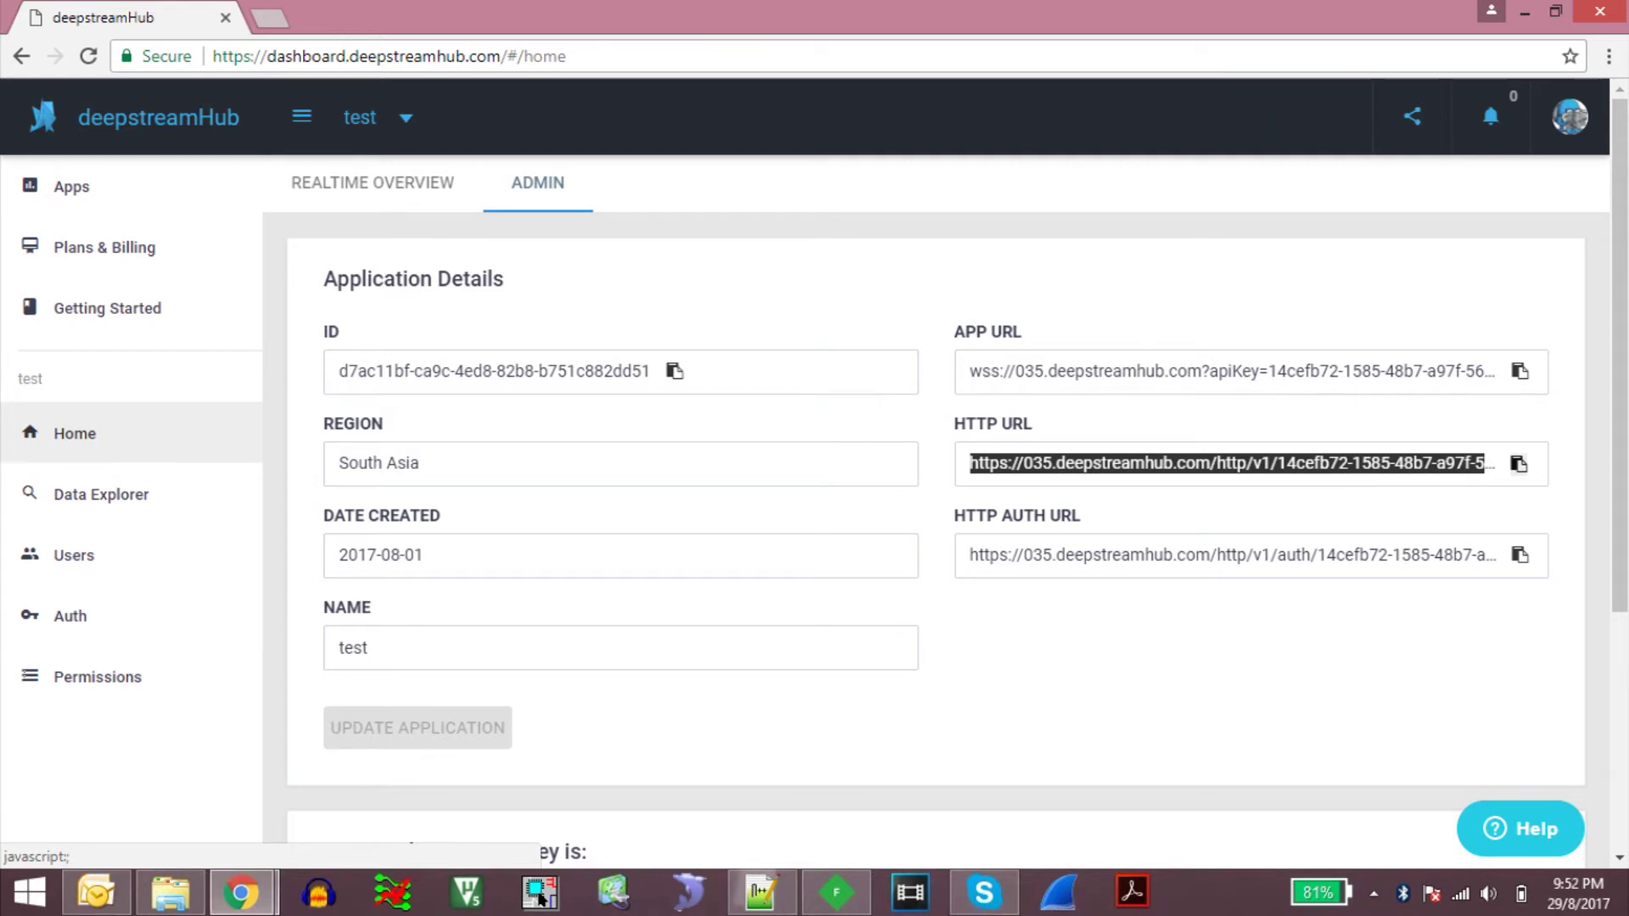
left_click(836, 891)
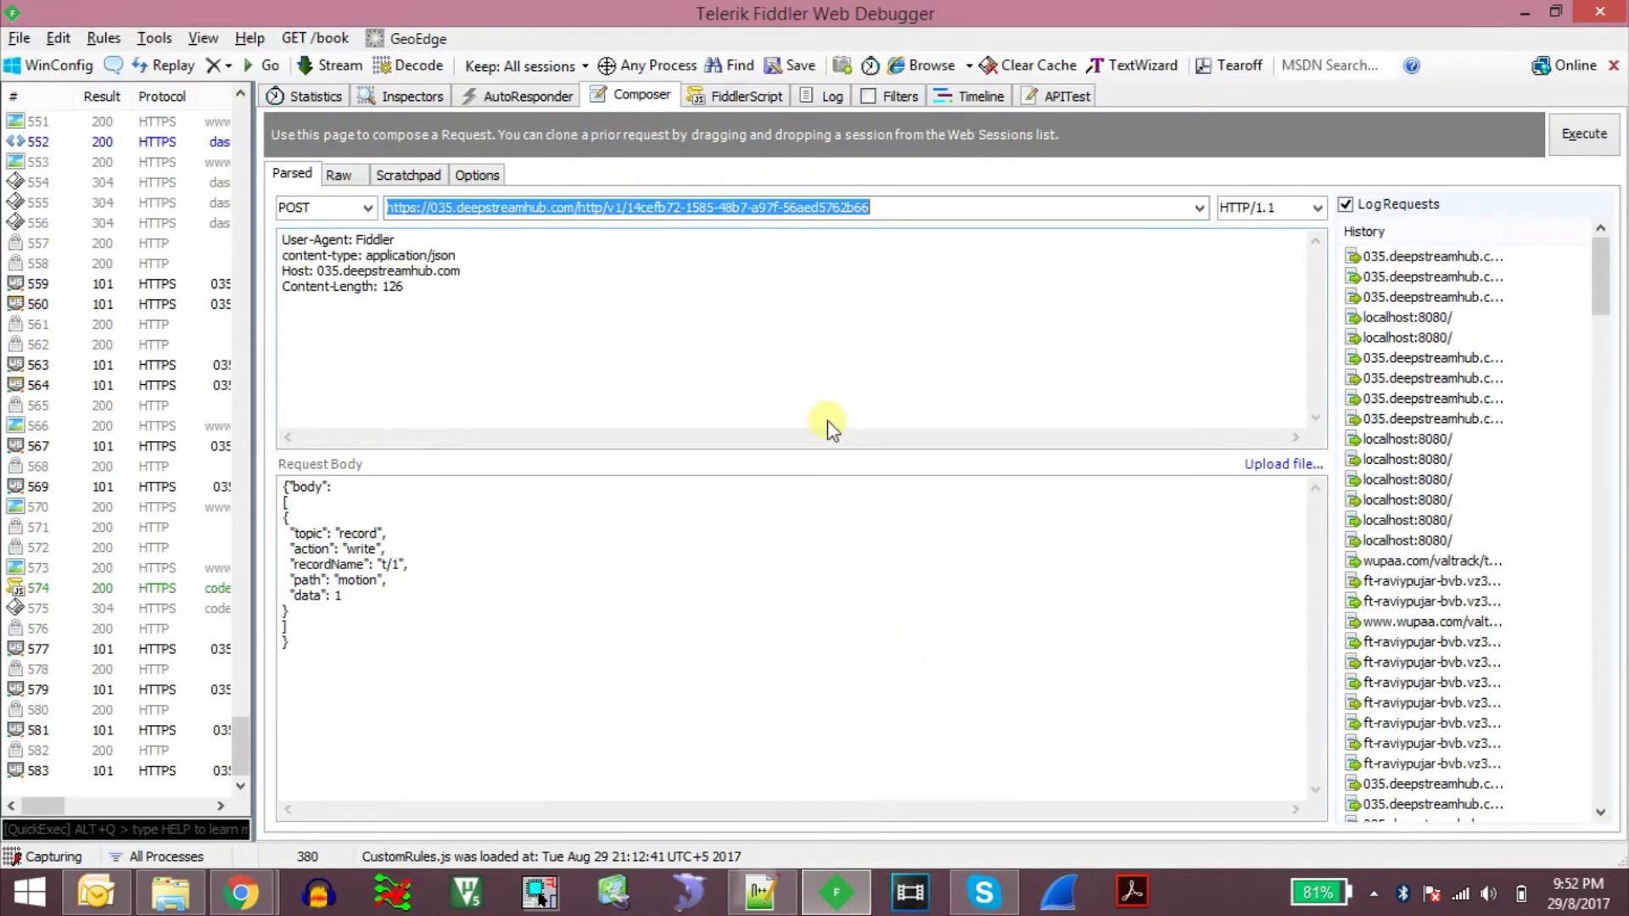
left_click(920, 207)
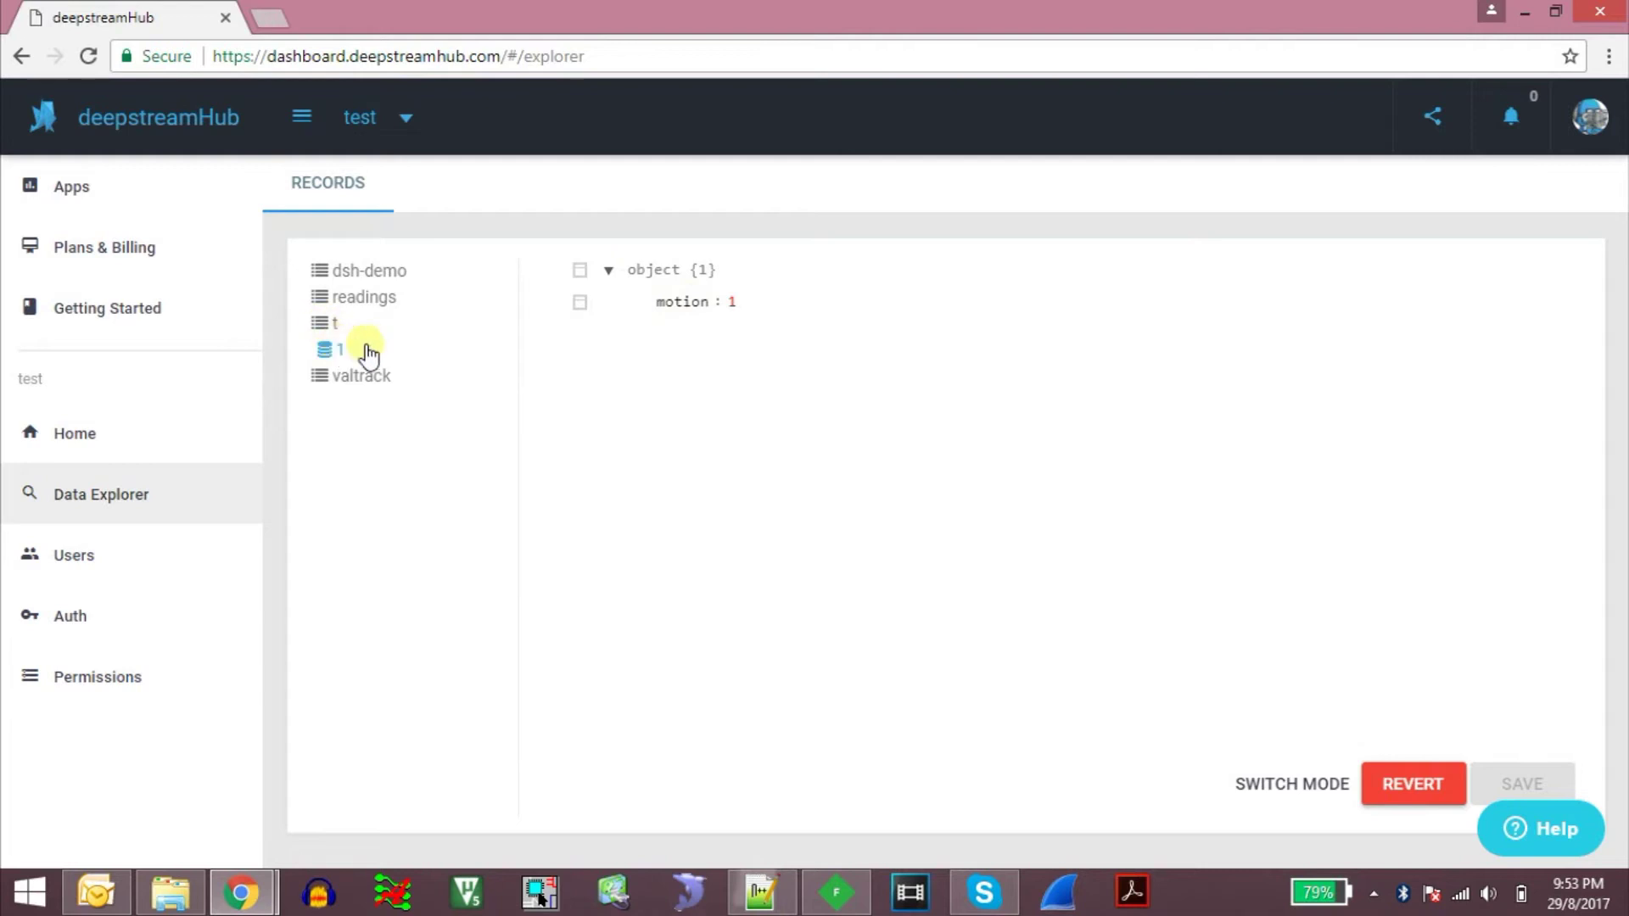
Step: Check record t/1's motion value in the dashboard, leaving it unchanged at 1
left_click(730, 302)
left_click(691, 302)
left_click(643, 370)
Step: In Fiddler's Composer, review the application/json header, POST method, record topic and write action
key("alt+Tab")
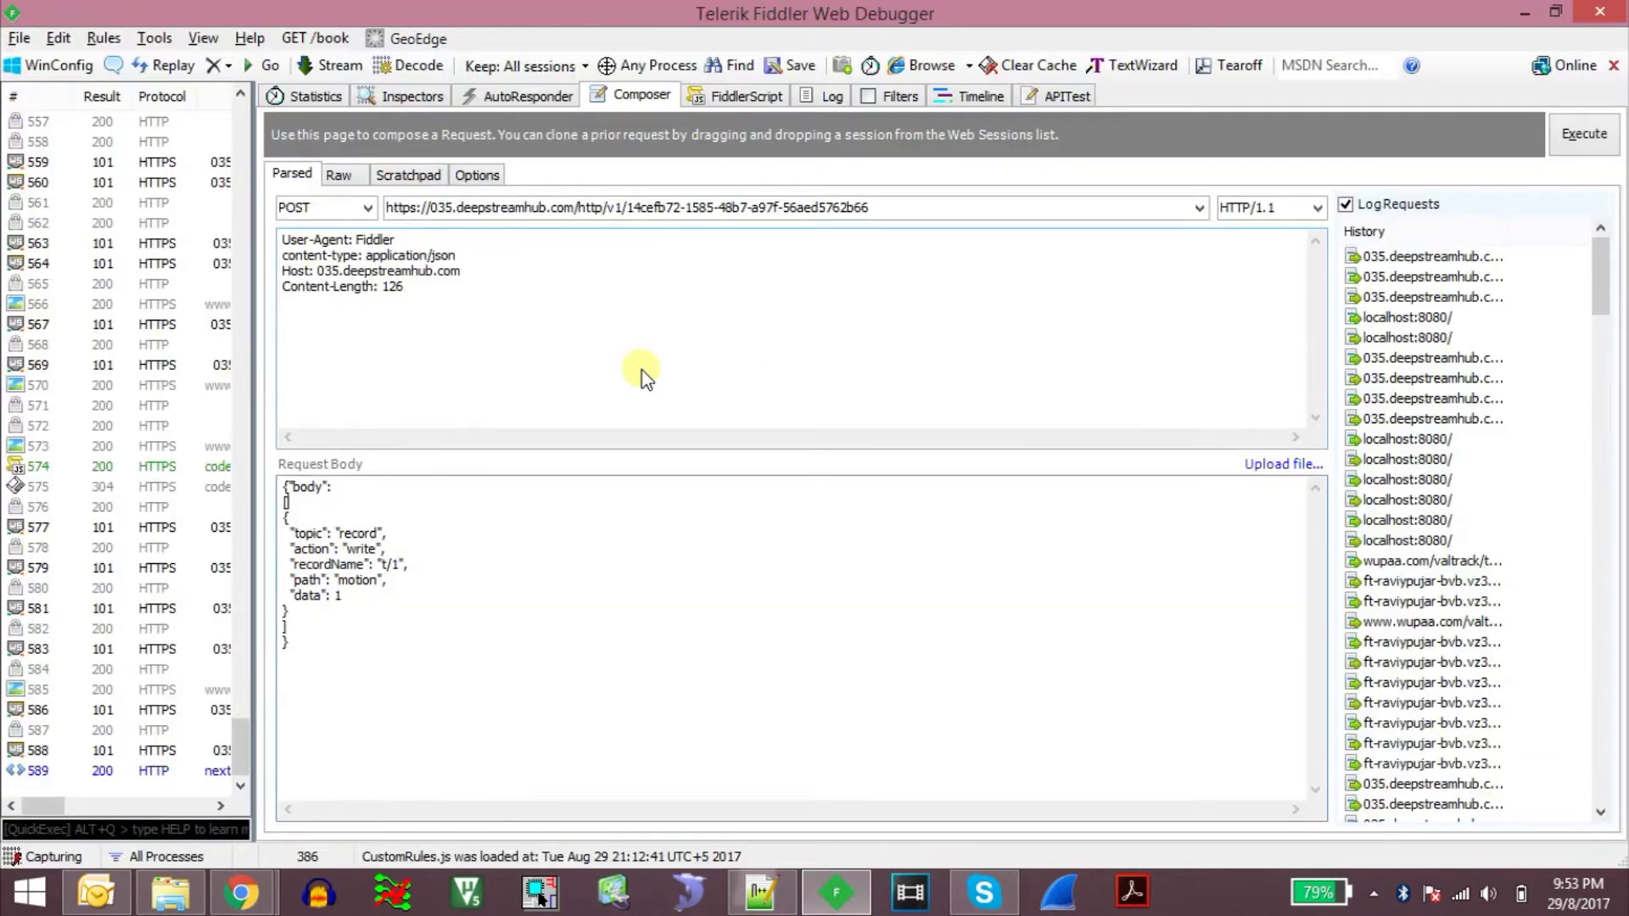
left_click(408, 253)
double_click(408, 253)
left_click(420, 575)
left_click(325, 209)
double_click(360, 533)
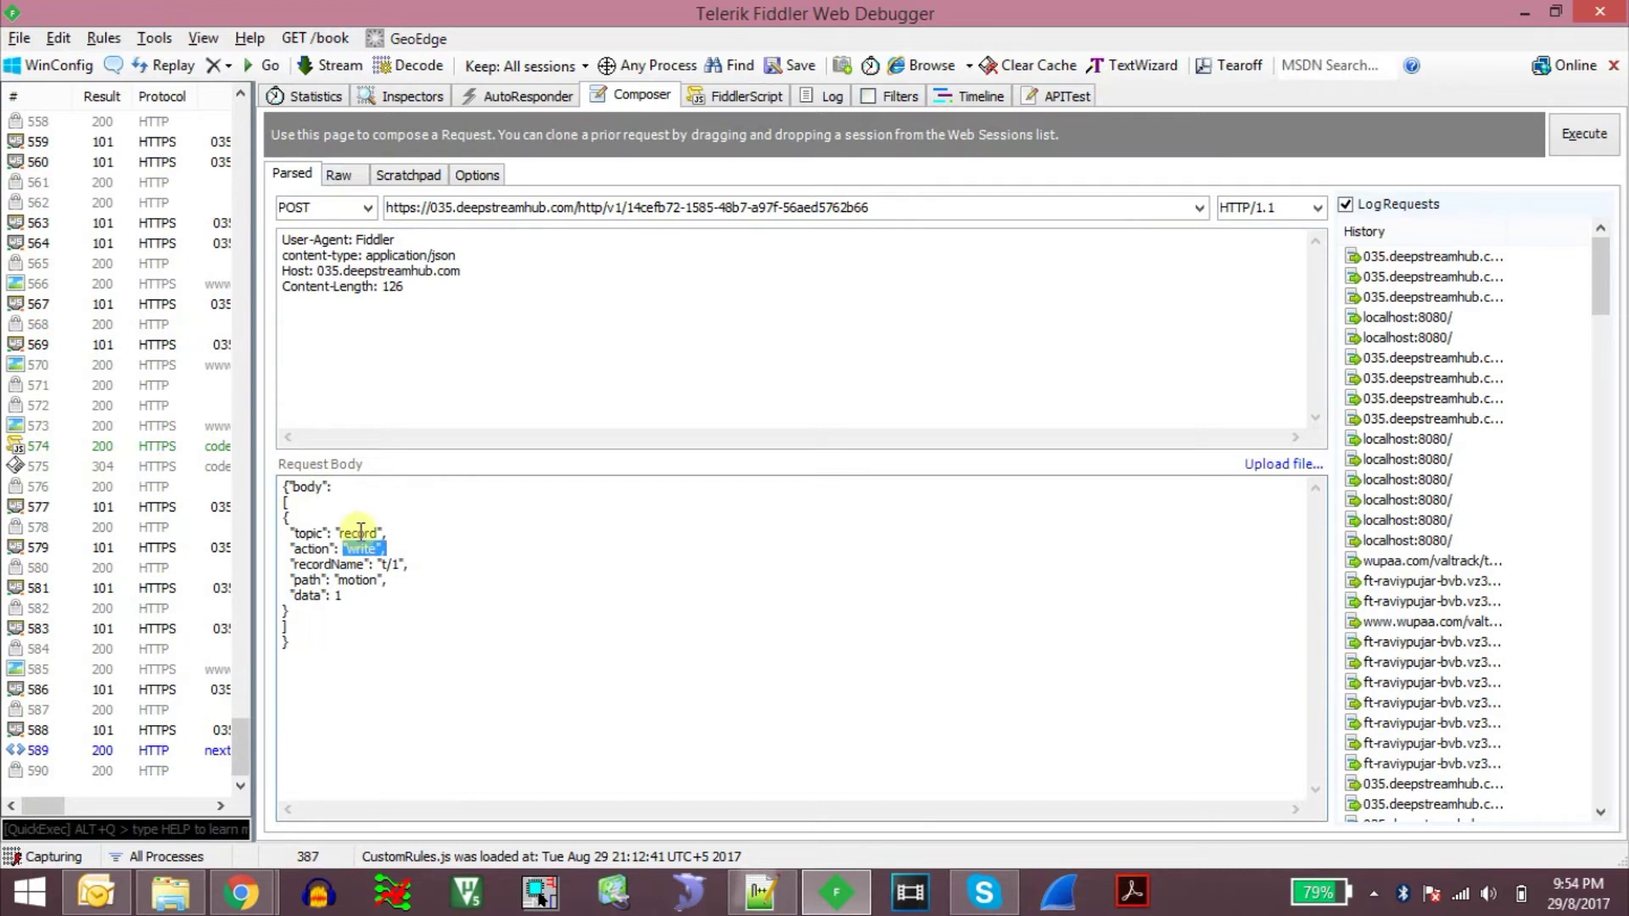
double_click(361, 549)
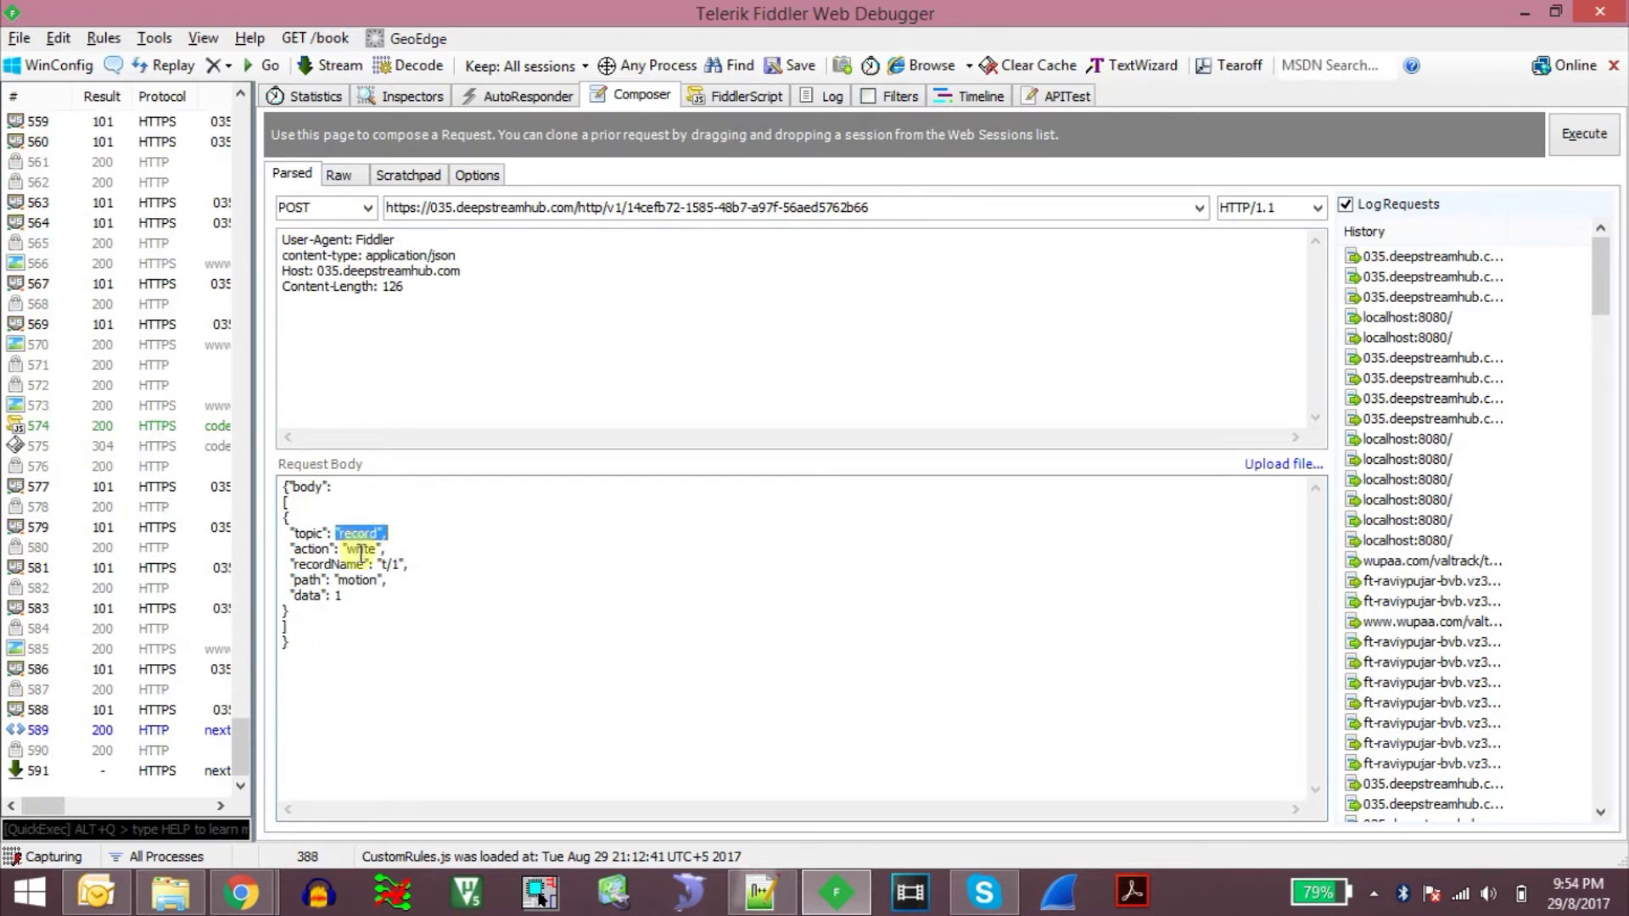
Step: Check the body's t/1 record name and motion path, then execute the POST
left_click(402, 563)
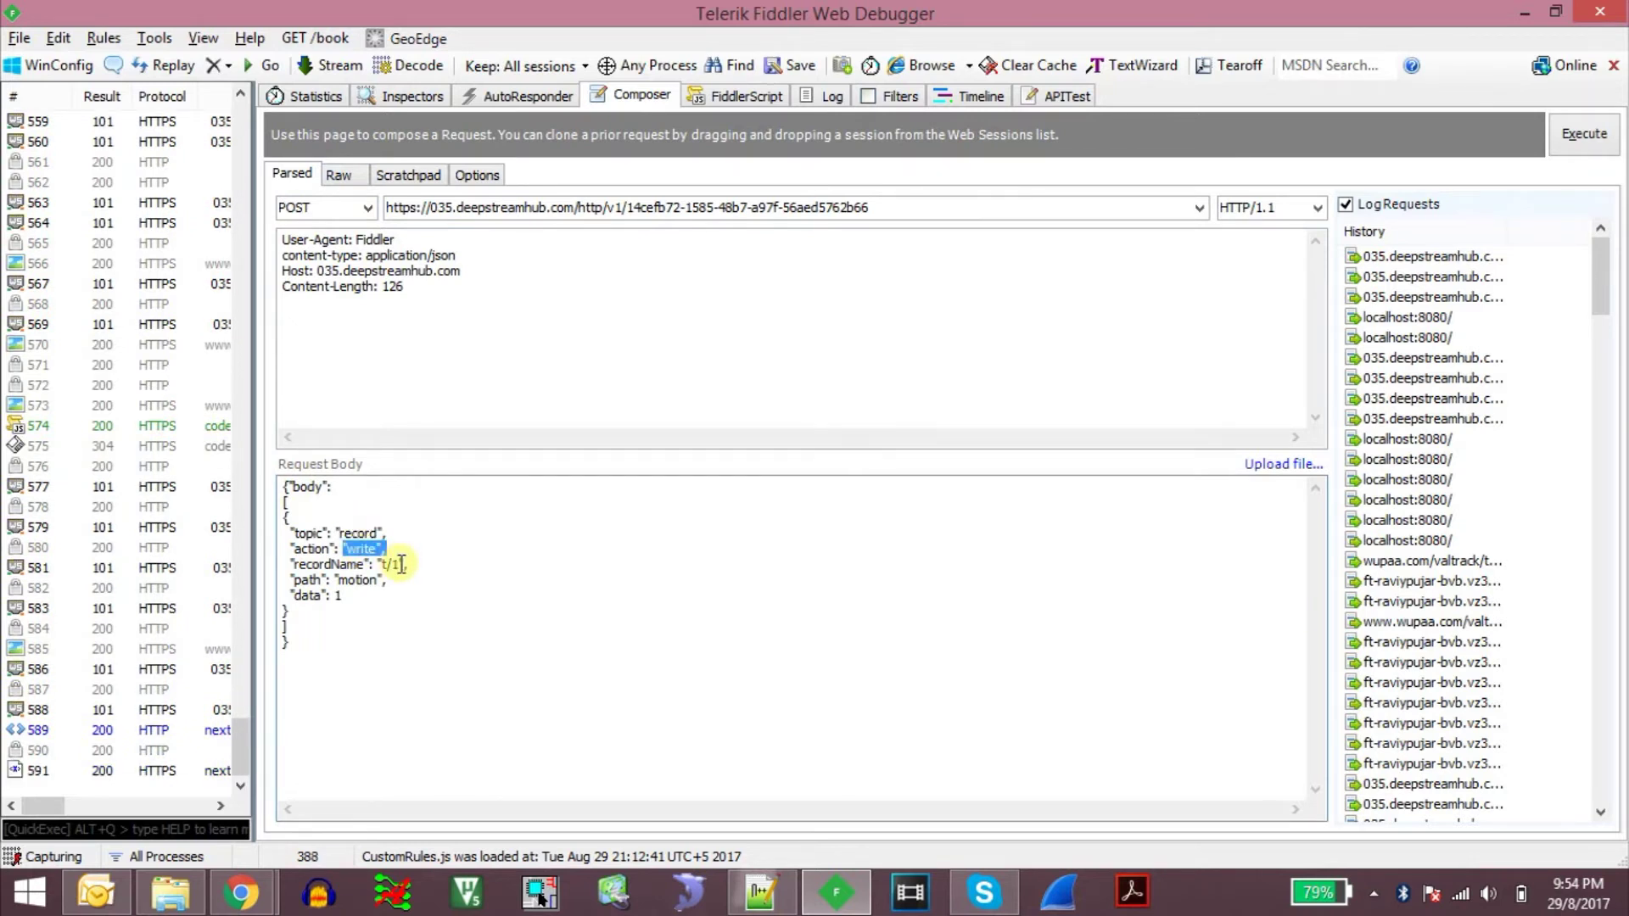
left_click_drag(383, 564, 428, 562)
left_click(422, 563)
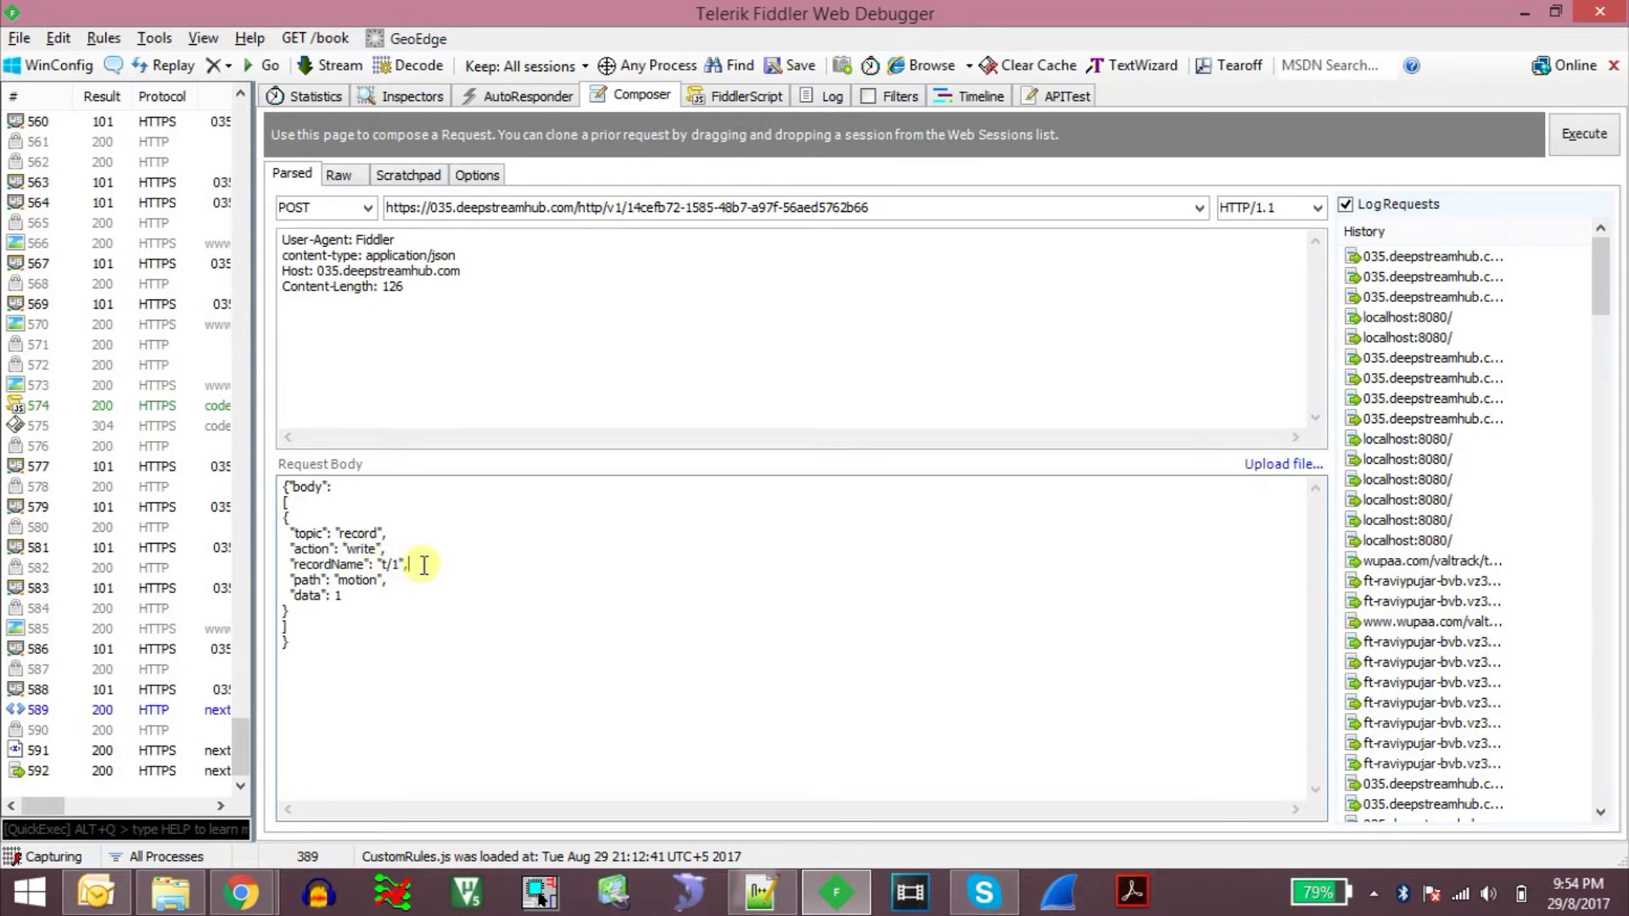
double_click(347, 580)
left_click(357, 570)
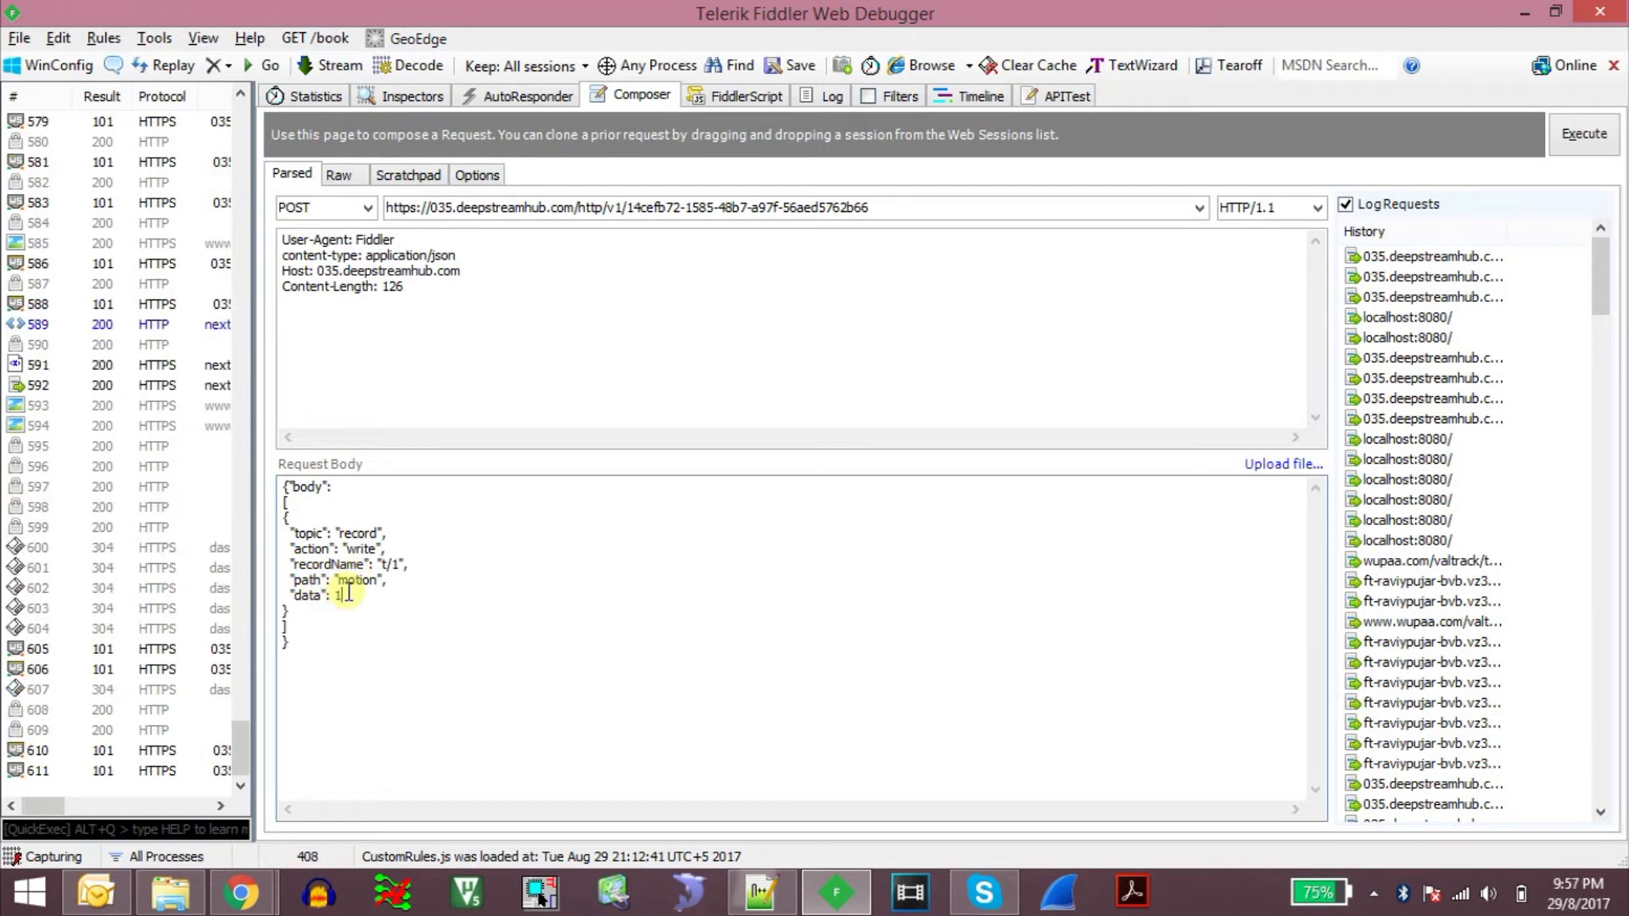
left_click(1583, 138)
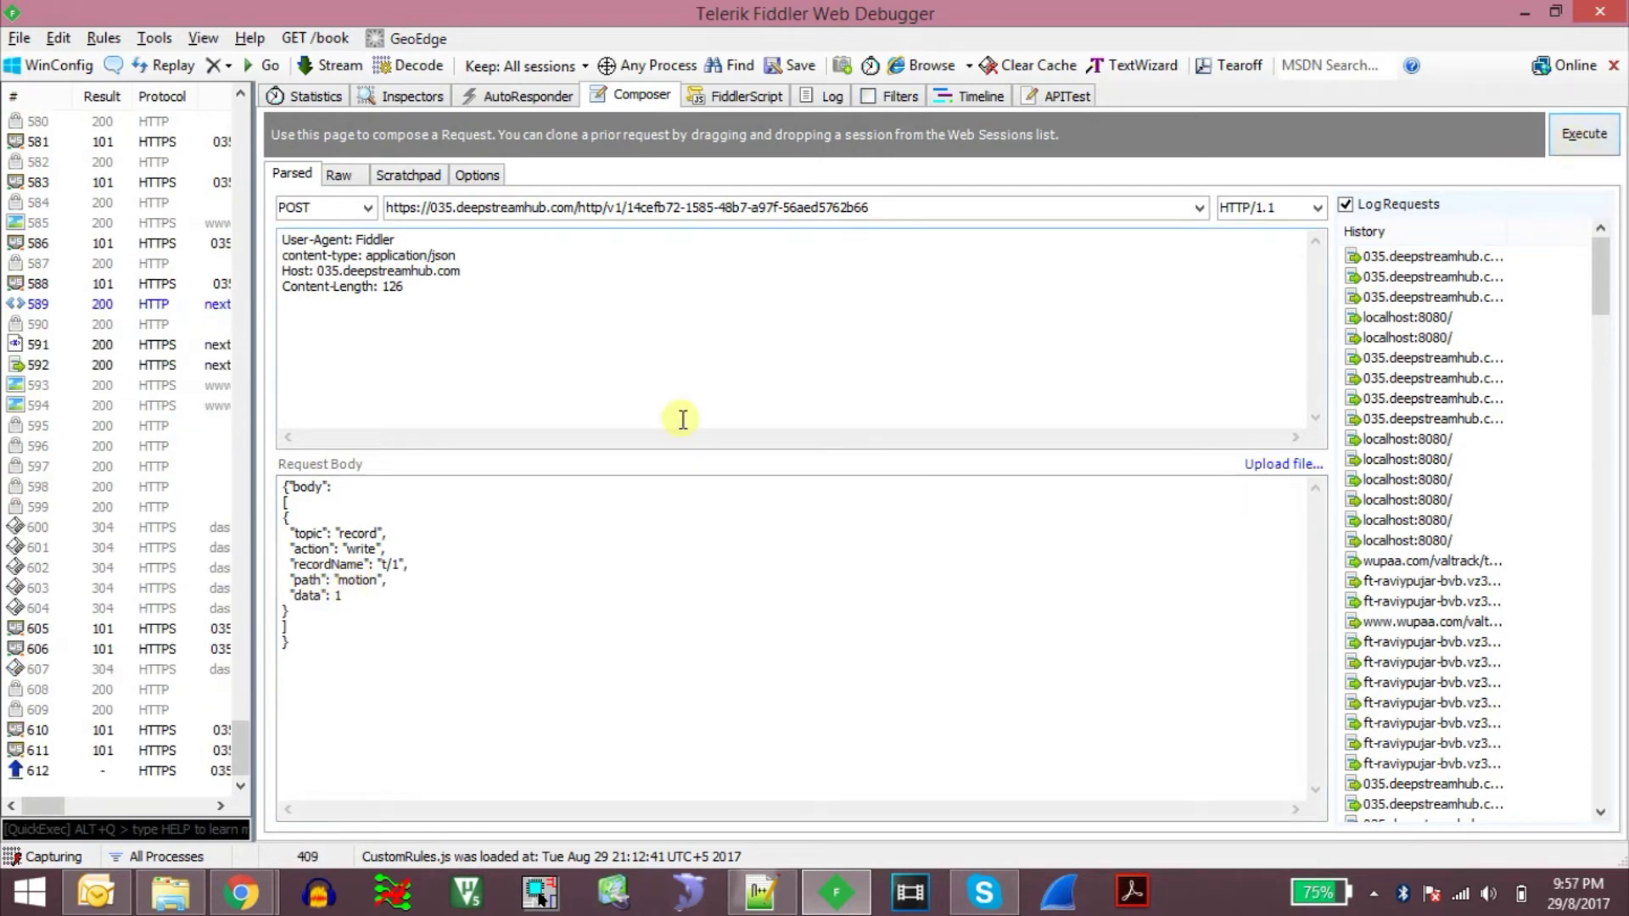
Step: Inspect session 612: response result SUCCESS, request write action, motion path, t/1 record and topic
double_click(137, 771)
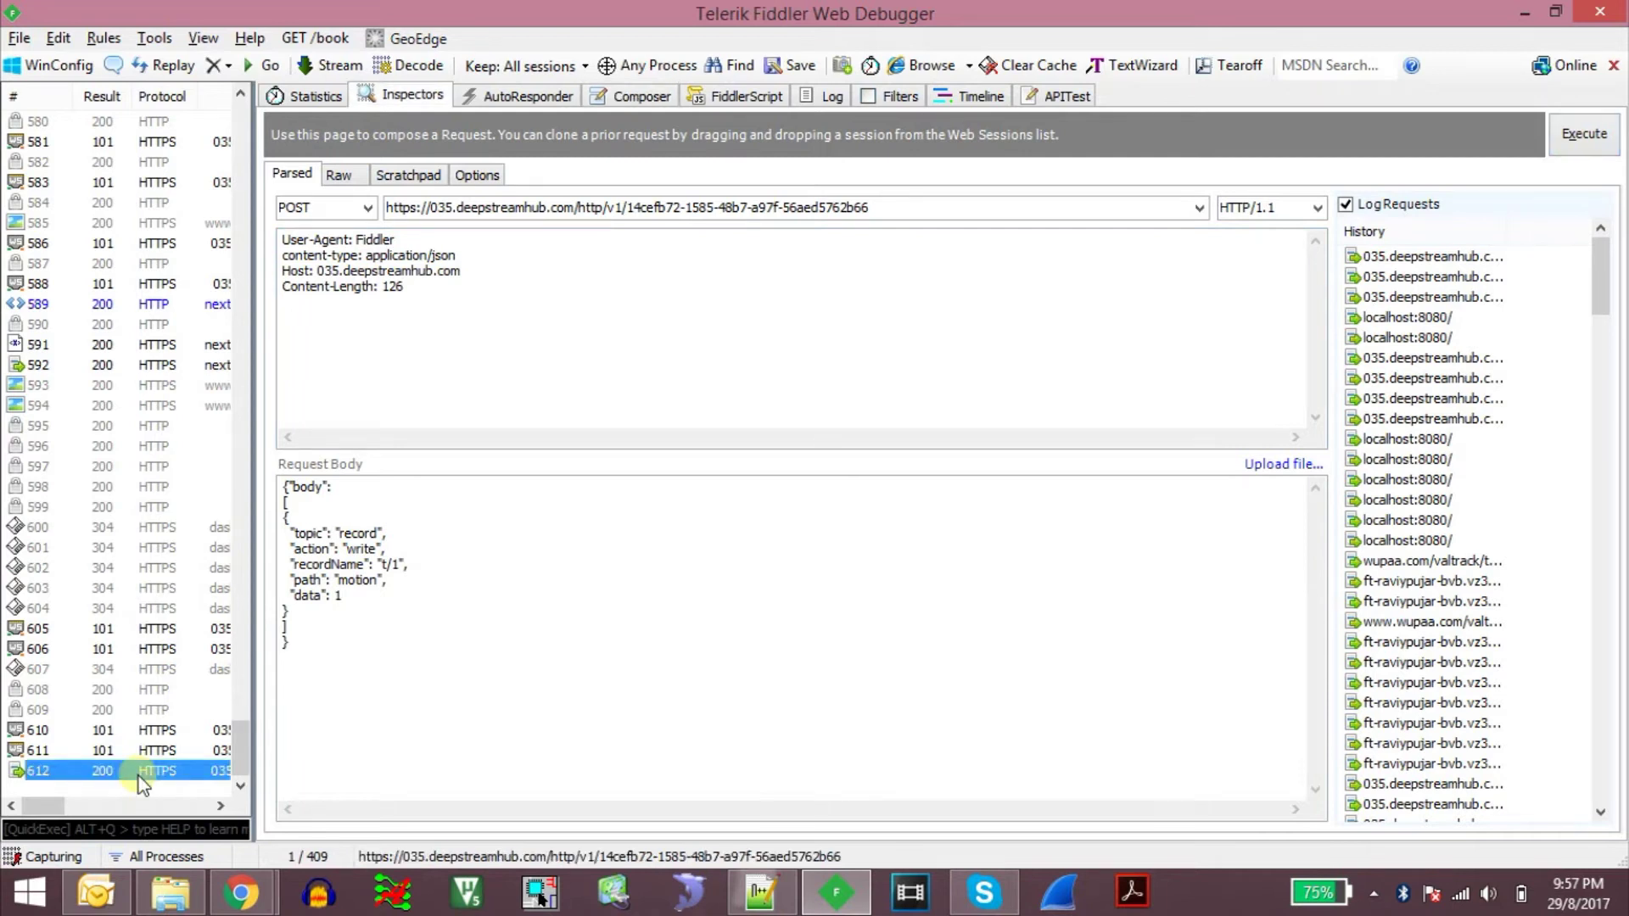
left_click(402, 527)
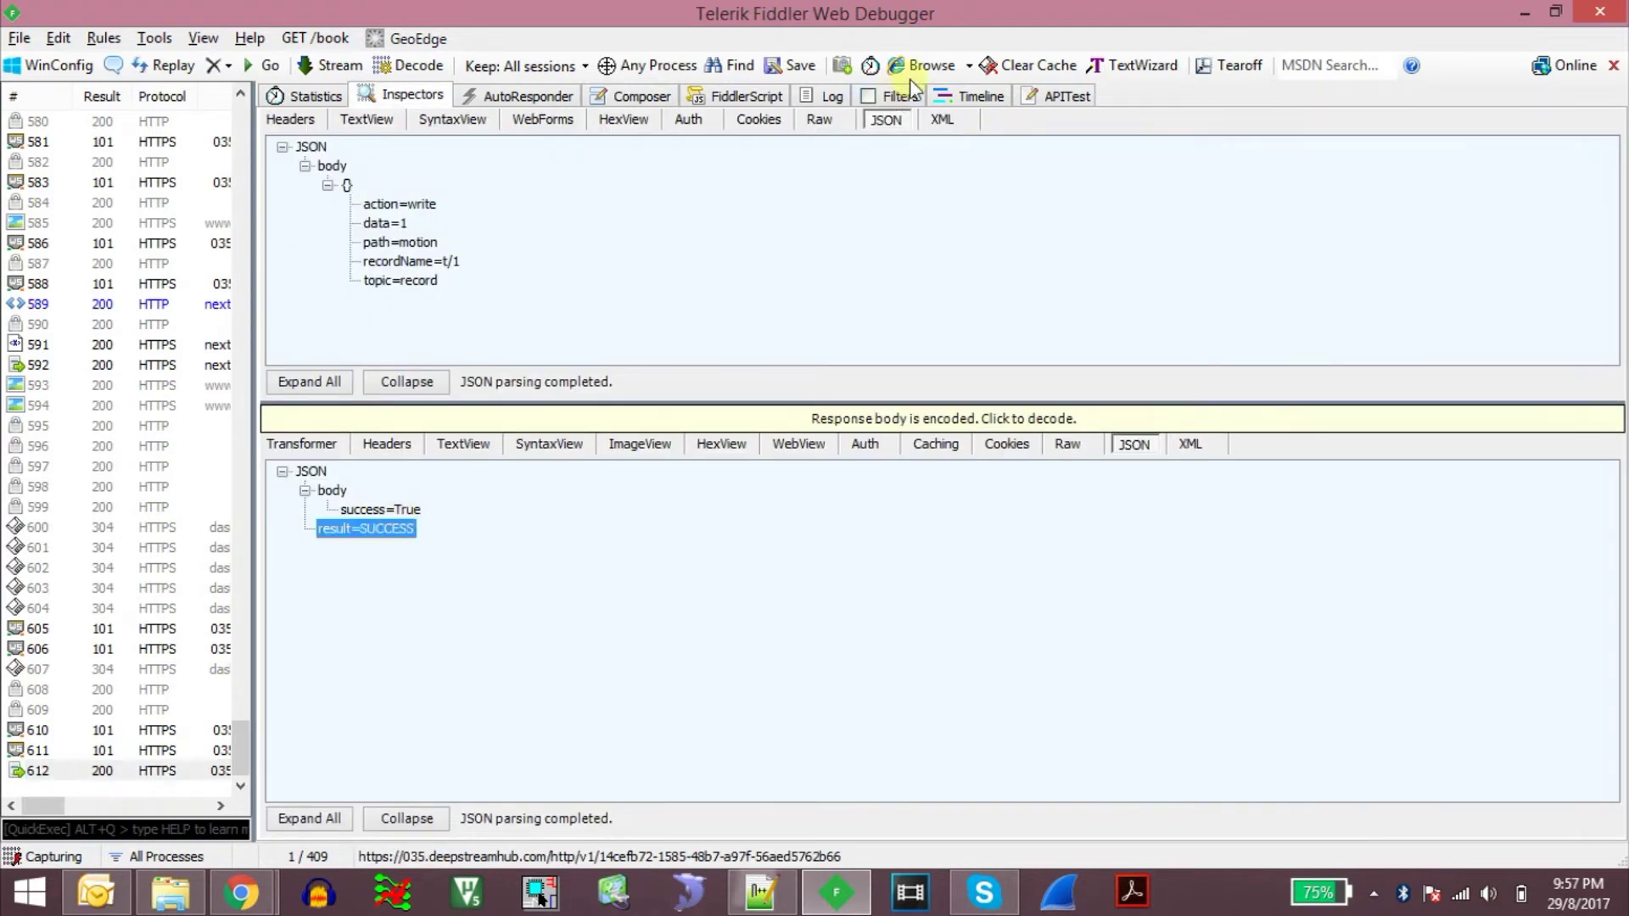
left_click(404, 204)
left_click(407, 241)
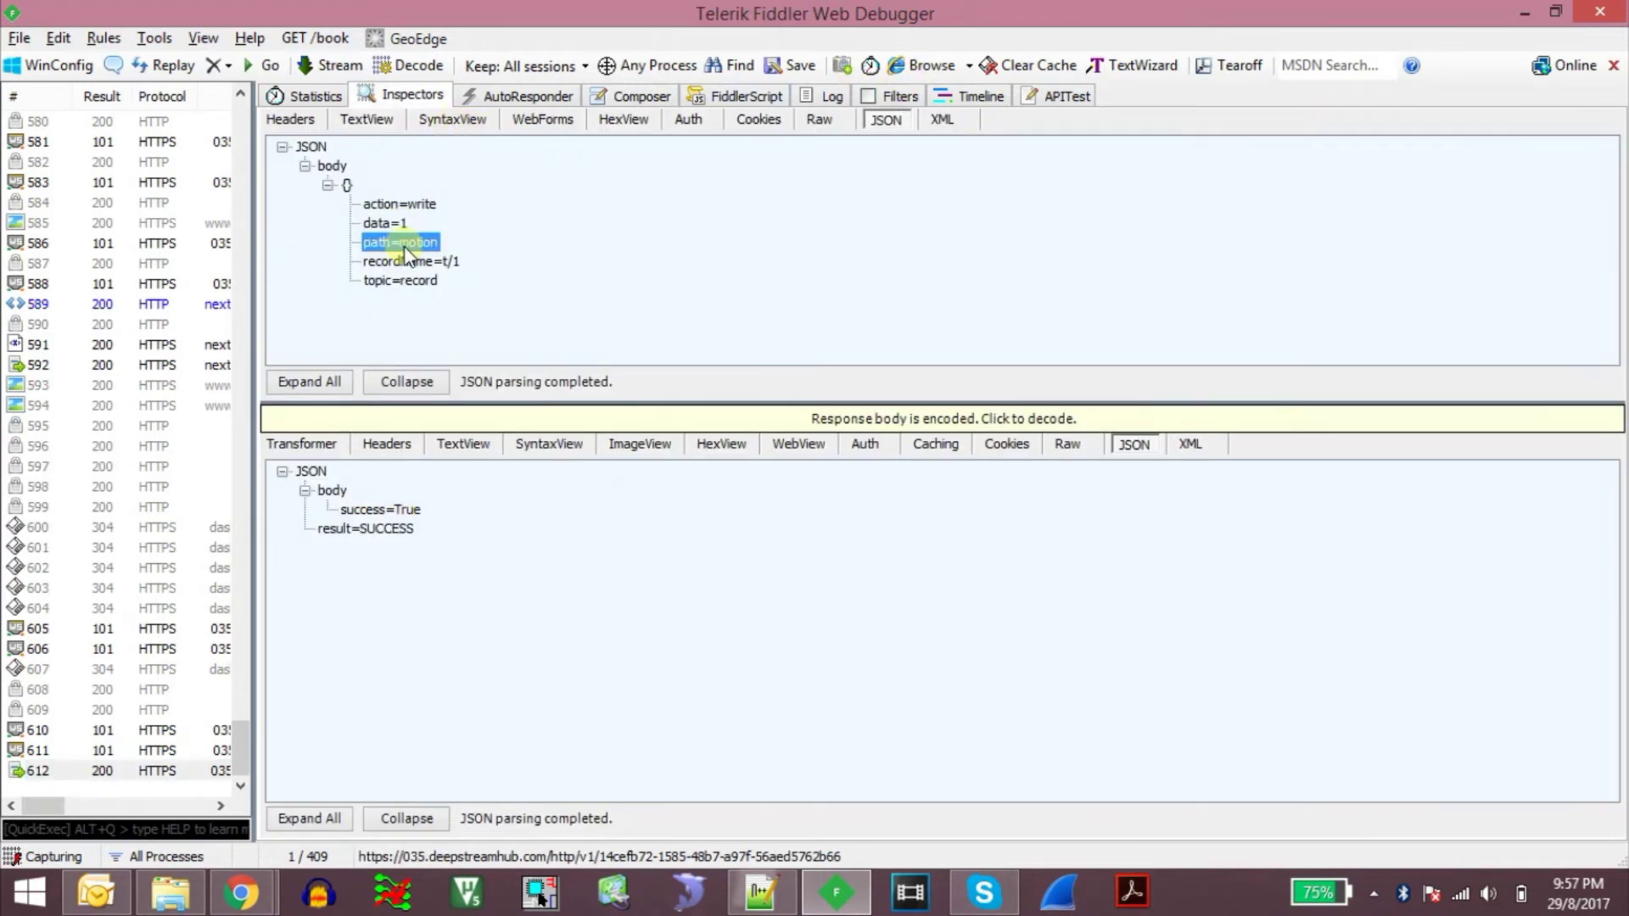
left_click(407, 259)
left_click(408, 280)
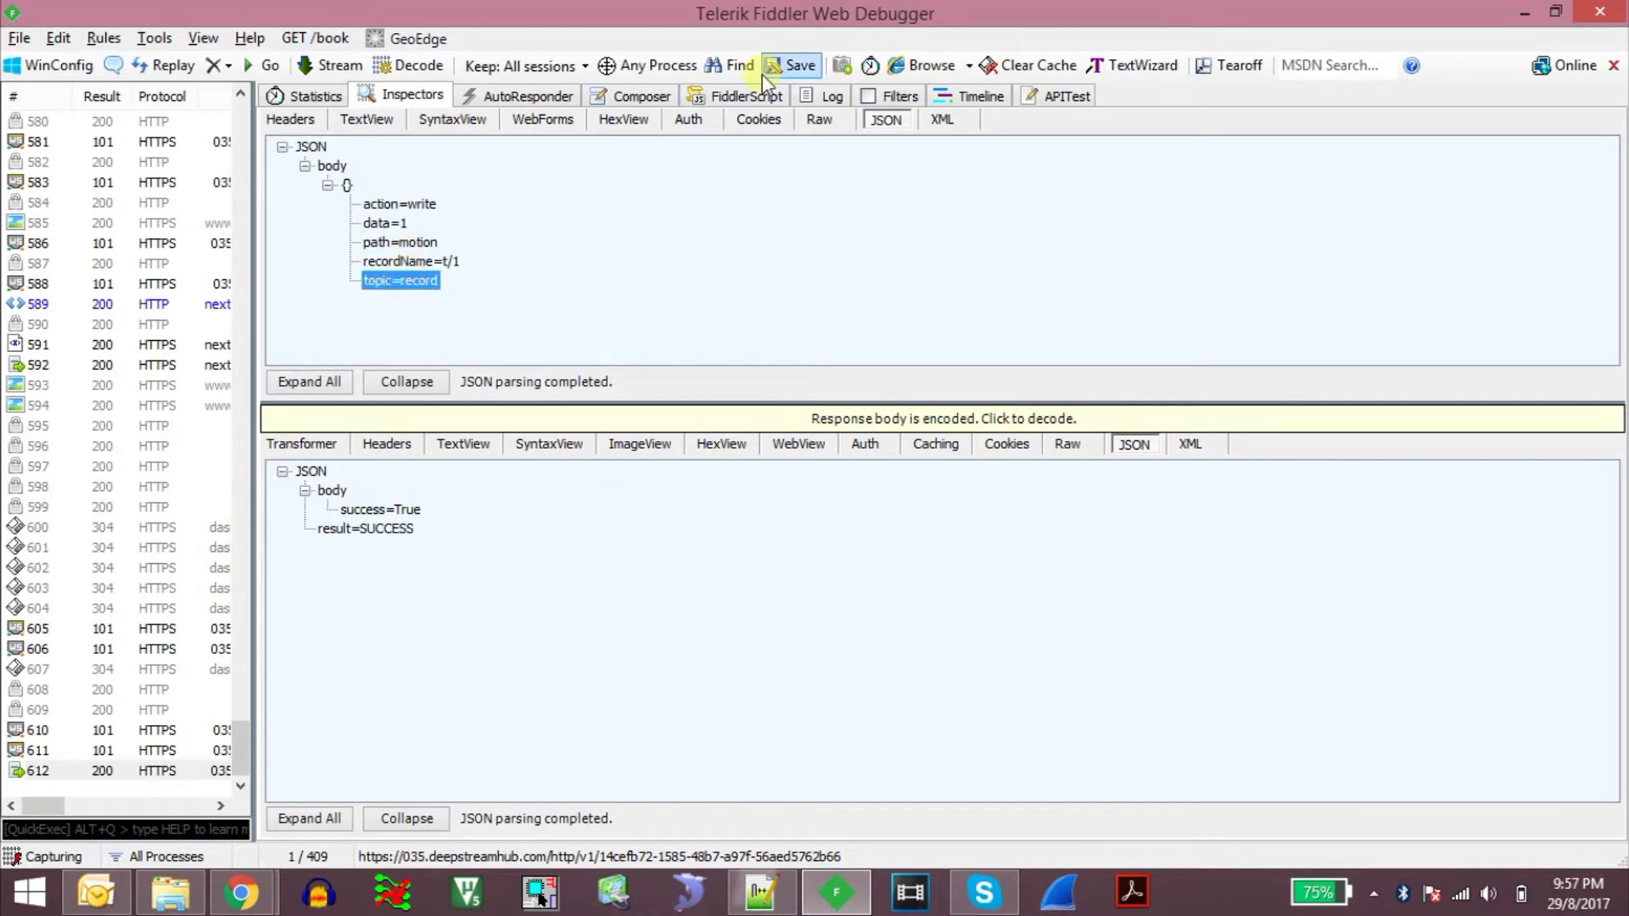
left_click(628, 96)
key("alt+Tab")
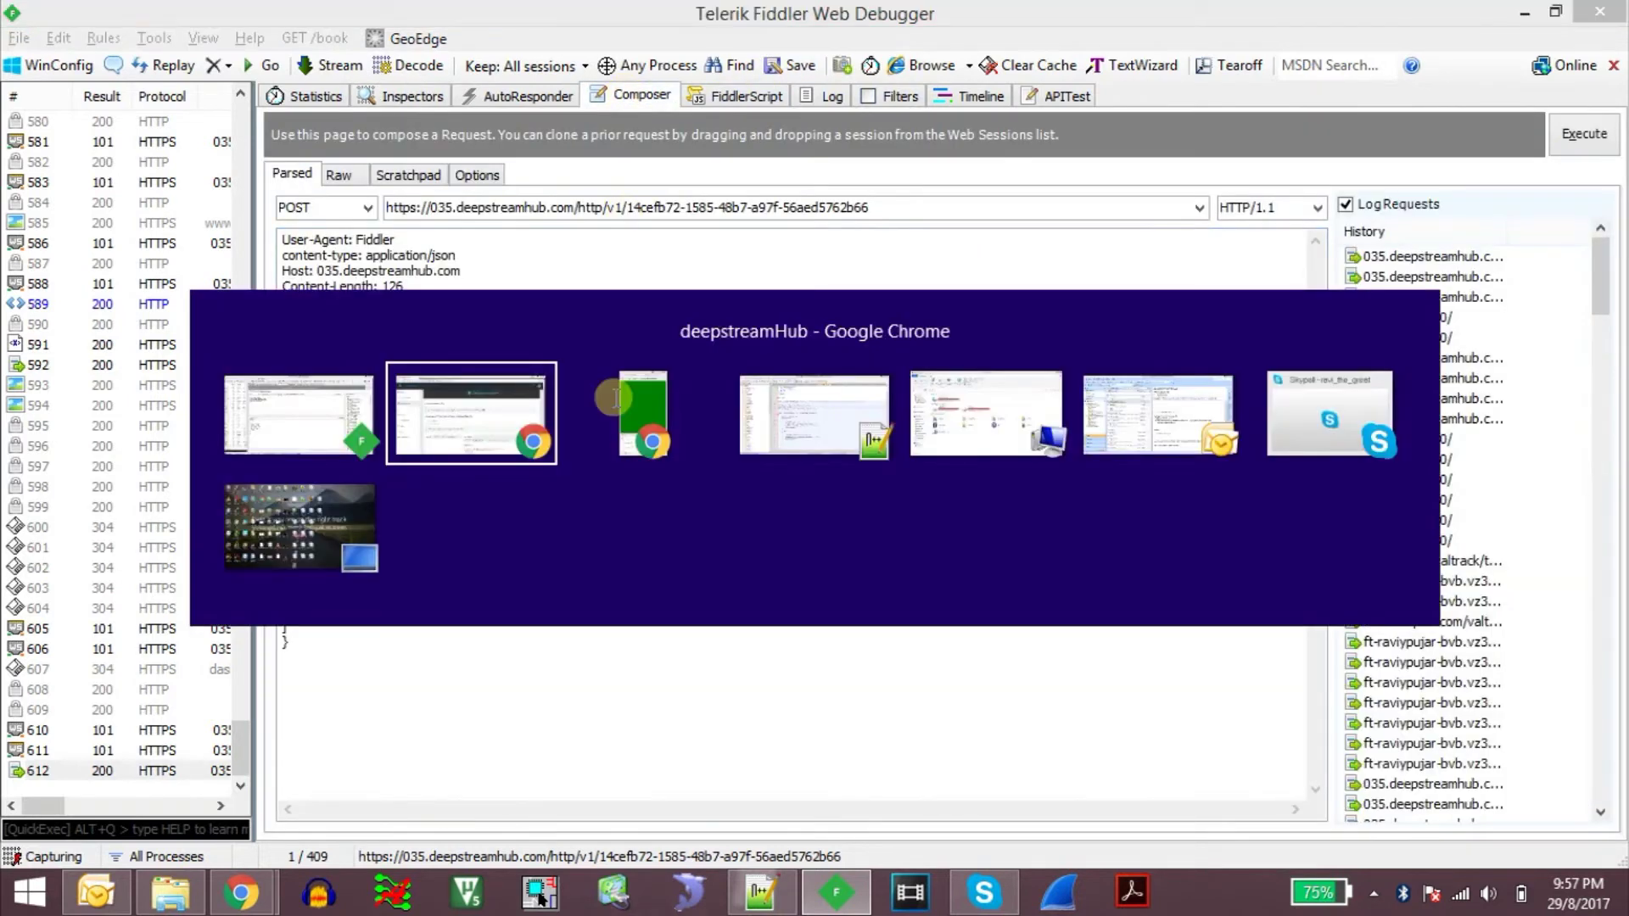
Step: Reload the Data Explorer records and open t/1 to confirm motion : 1
left_click(109, 499)
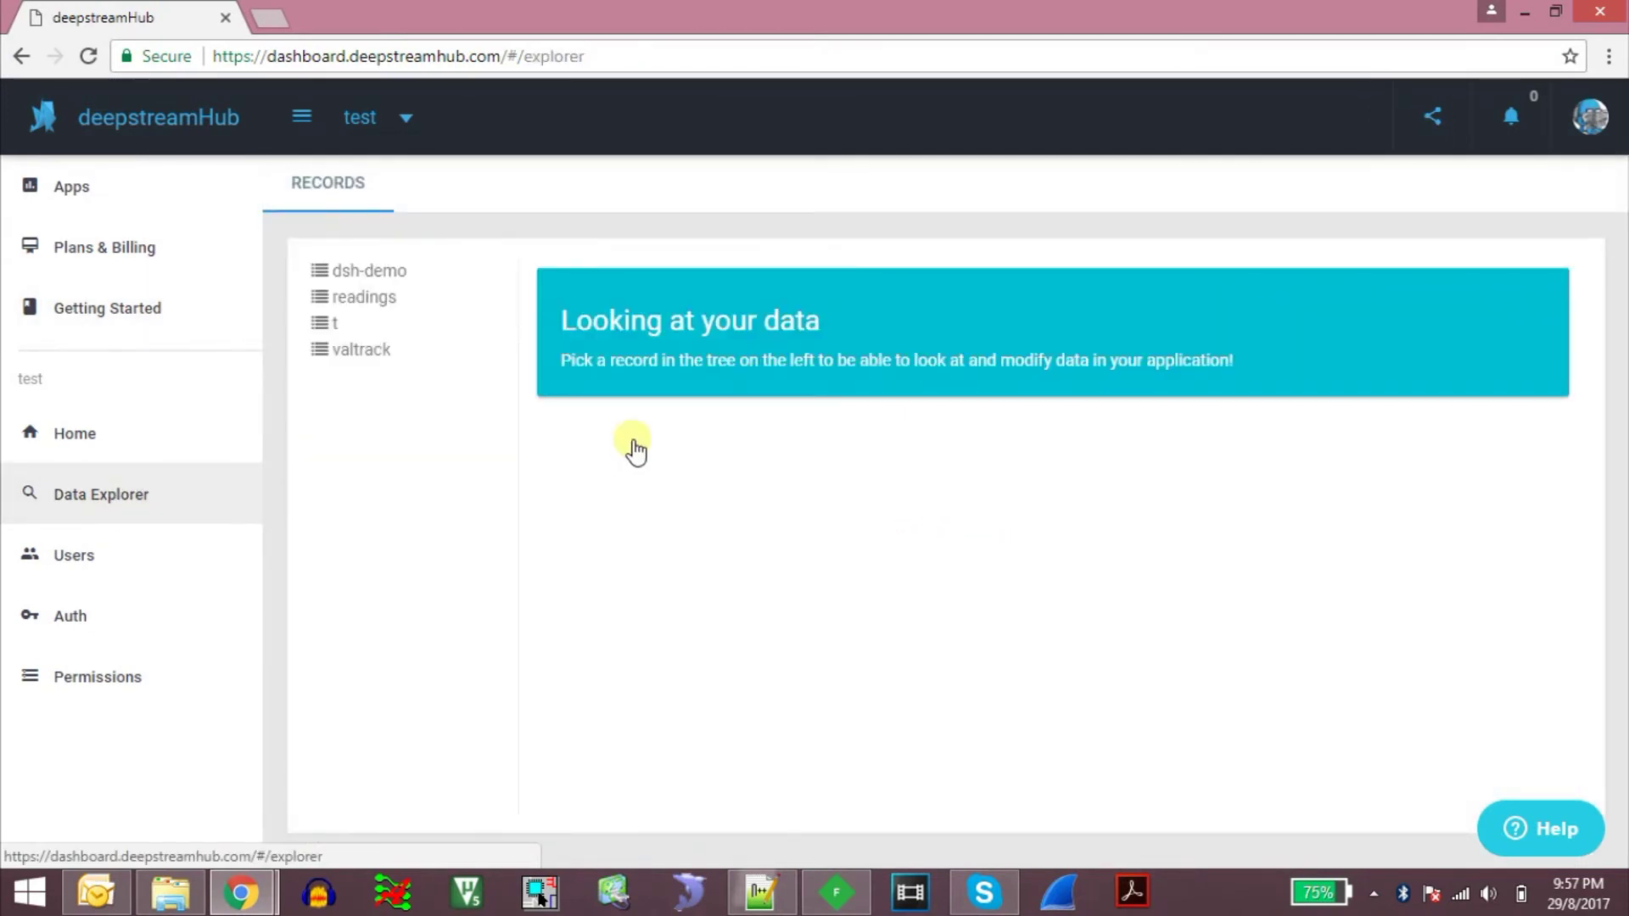
left_click(330, 328)
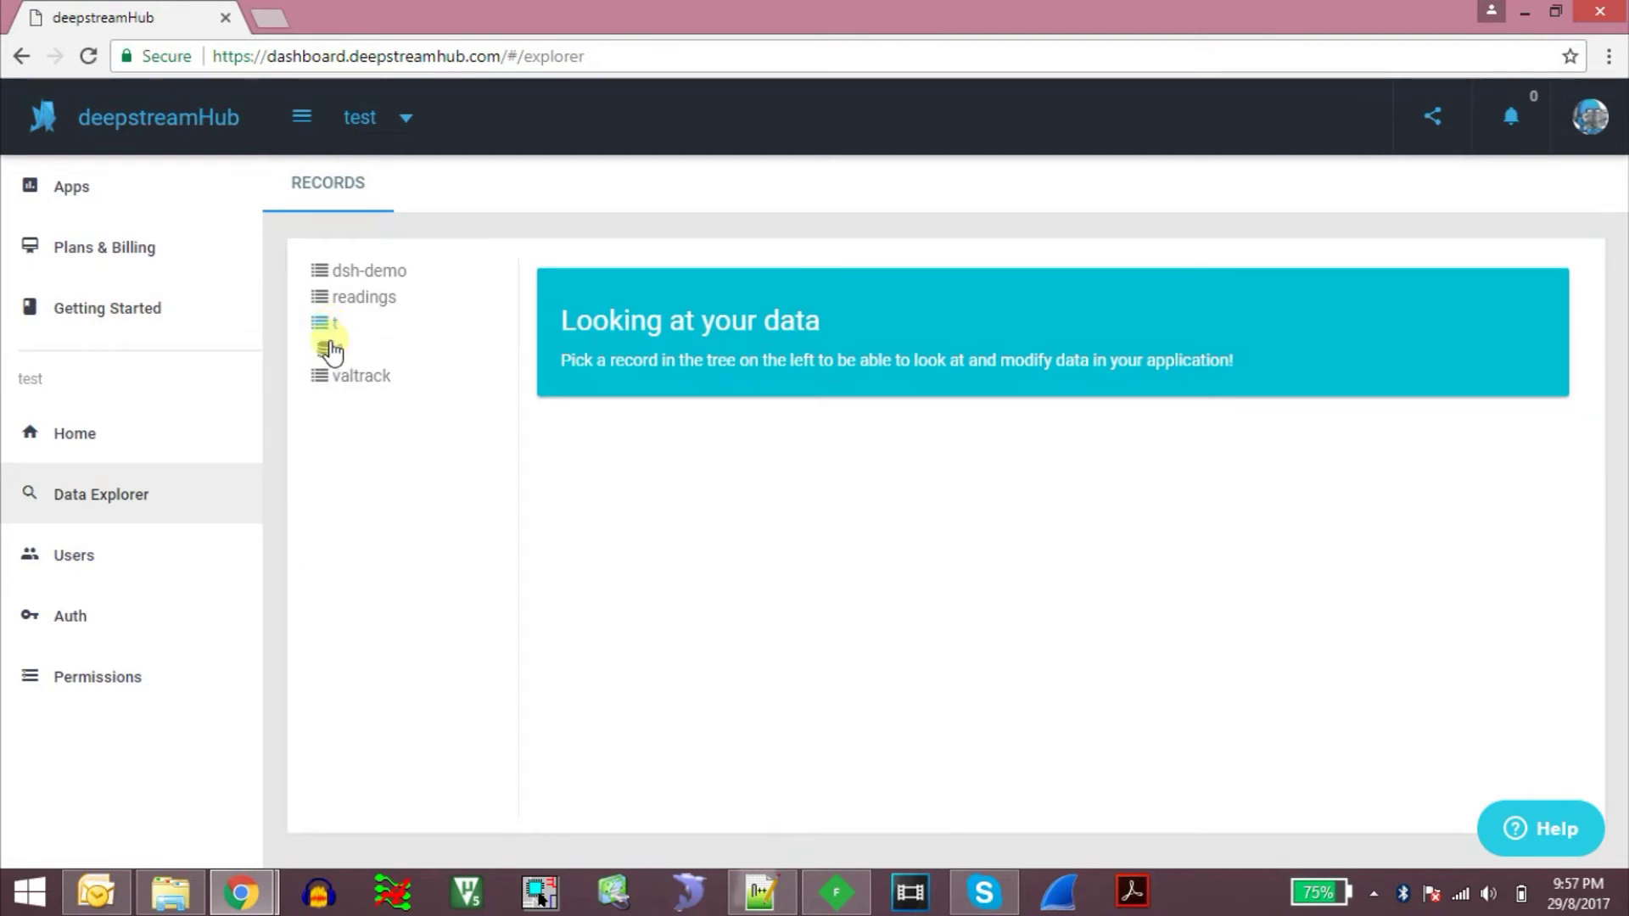
left_click(330, 349)
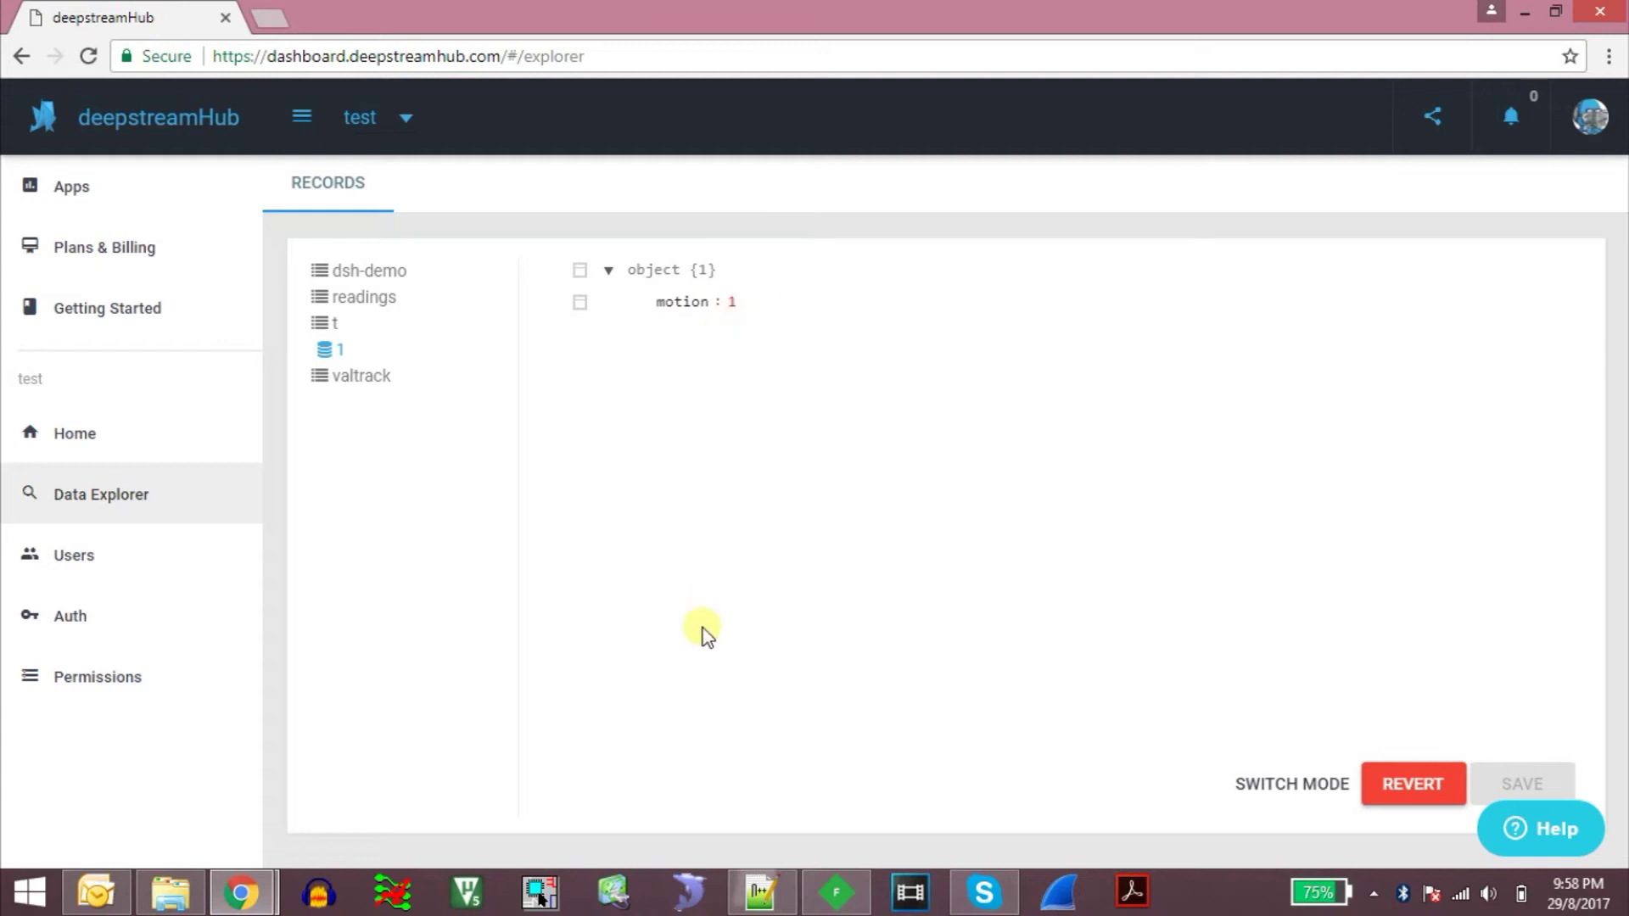
Step: Bring Fiddler forward as a smaller window moved slightly right
left_click(851, 904)
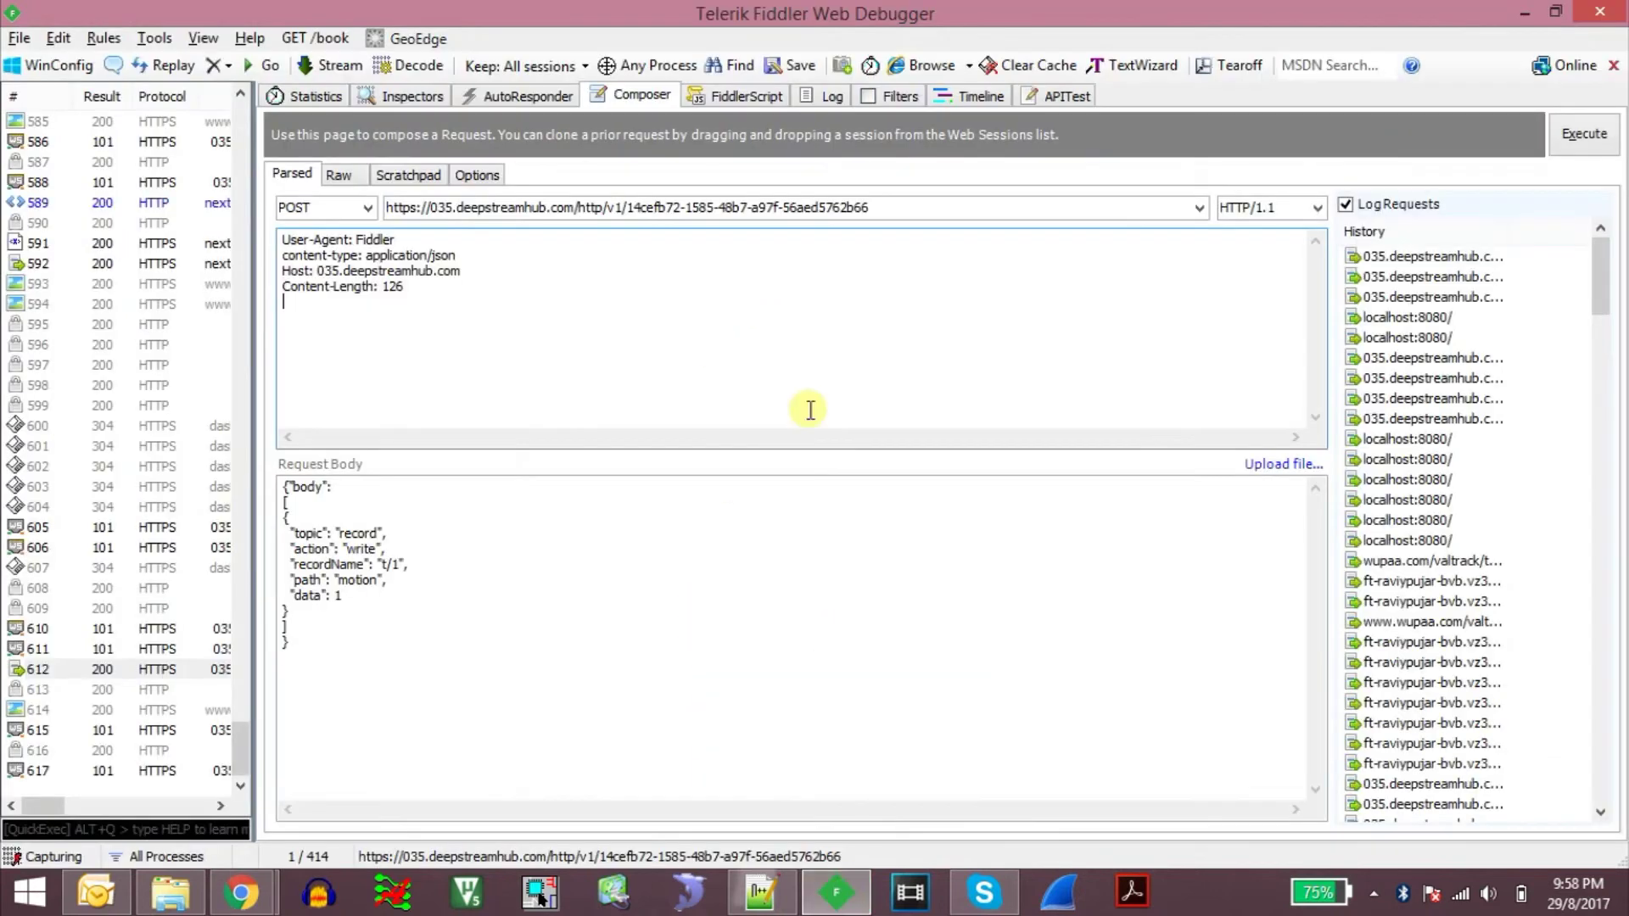
double_click(488, 11)
left_click_drag(891, 89, 956, 98)
Step: Change the request body's data value to 0 and execute the POST
left_click(1252, 583)
key("BackSpace")
type("0")
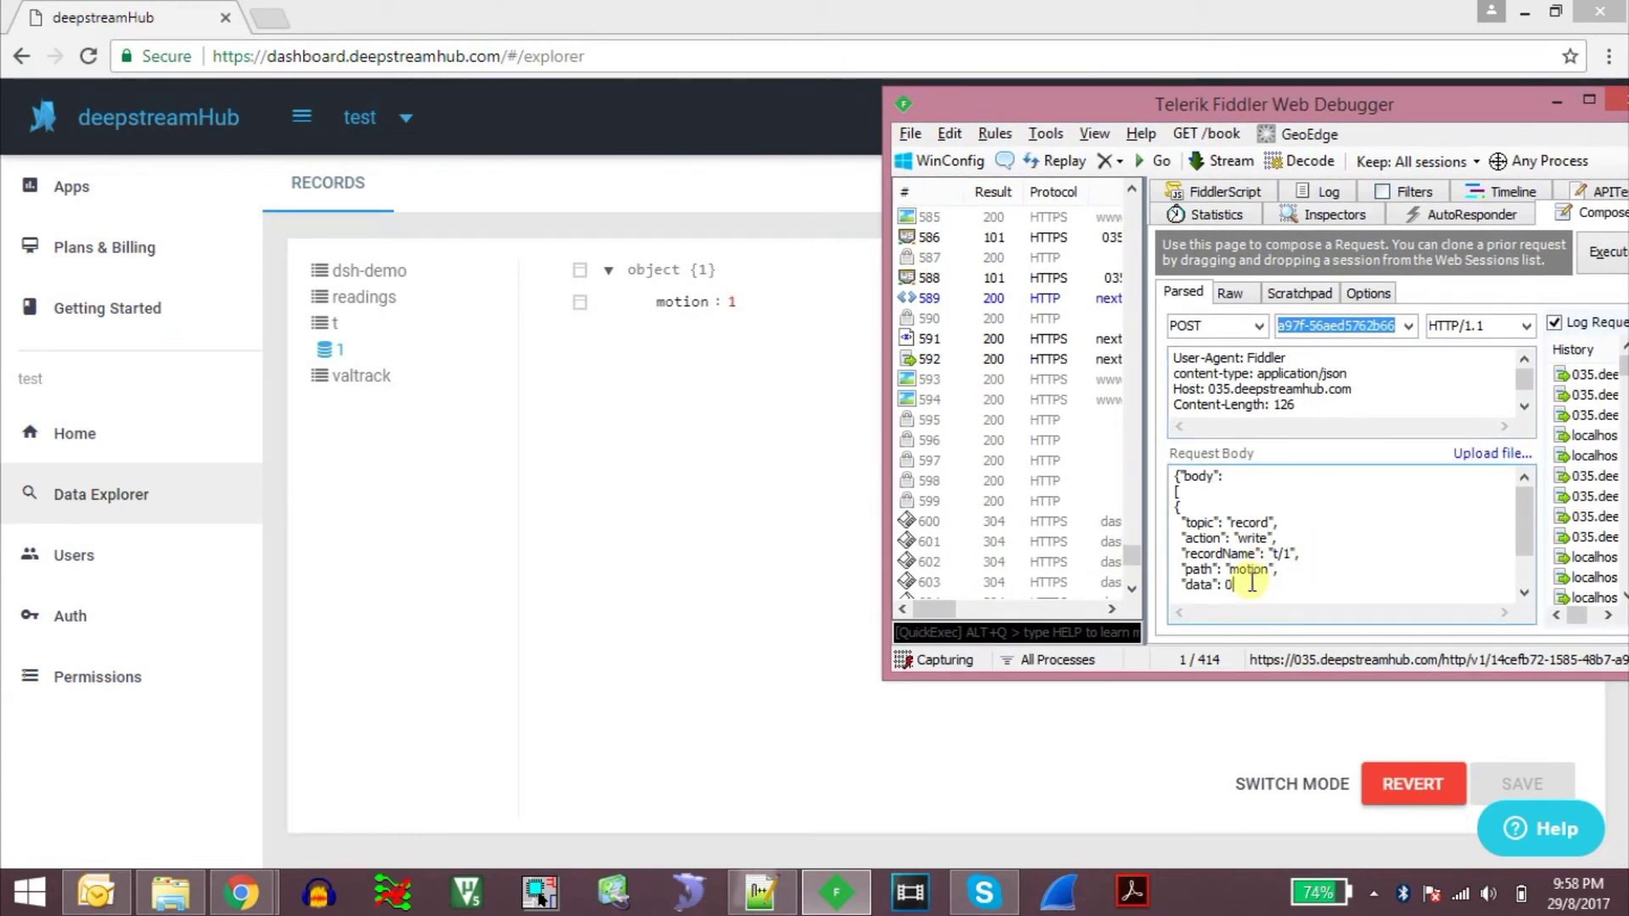
left_click(1611, 255)
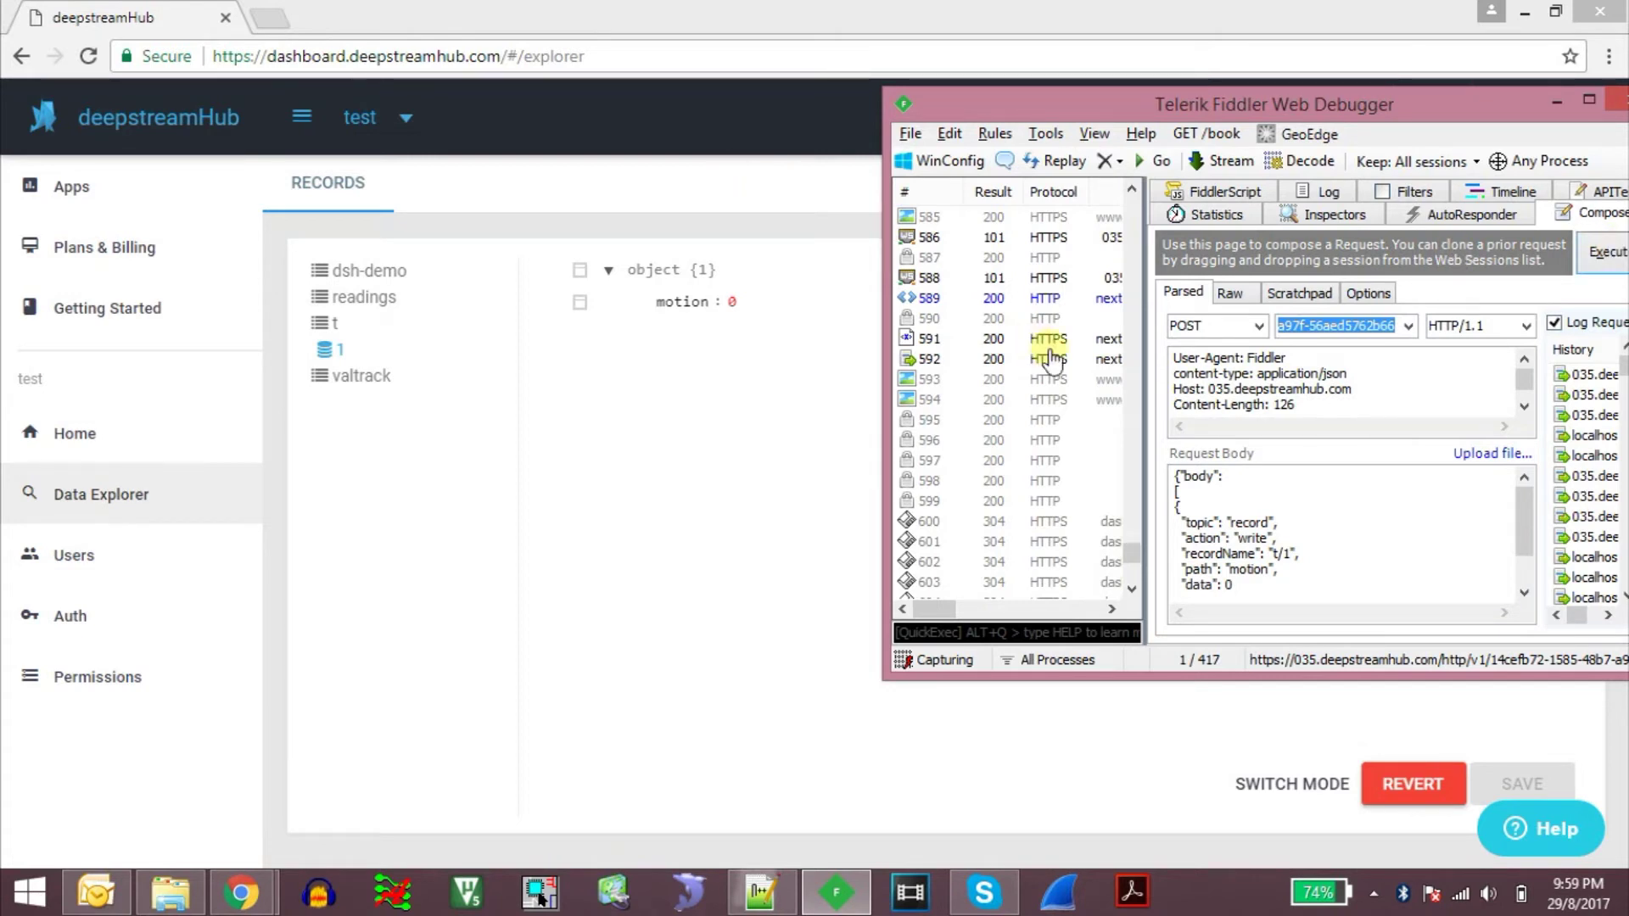
Step: Change the data value back to 1 and execute the POST again
left_click(1264, 587)
key("BackSpace")
type("1")
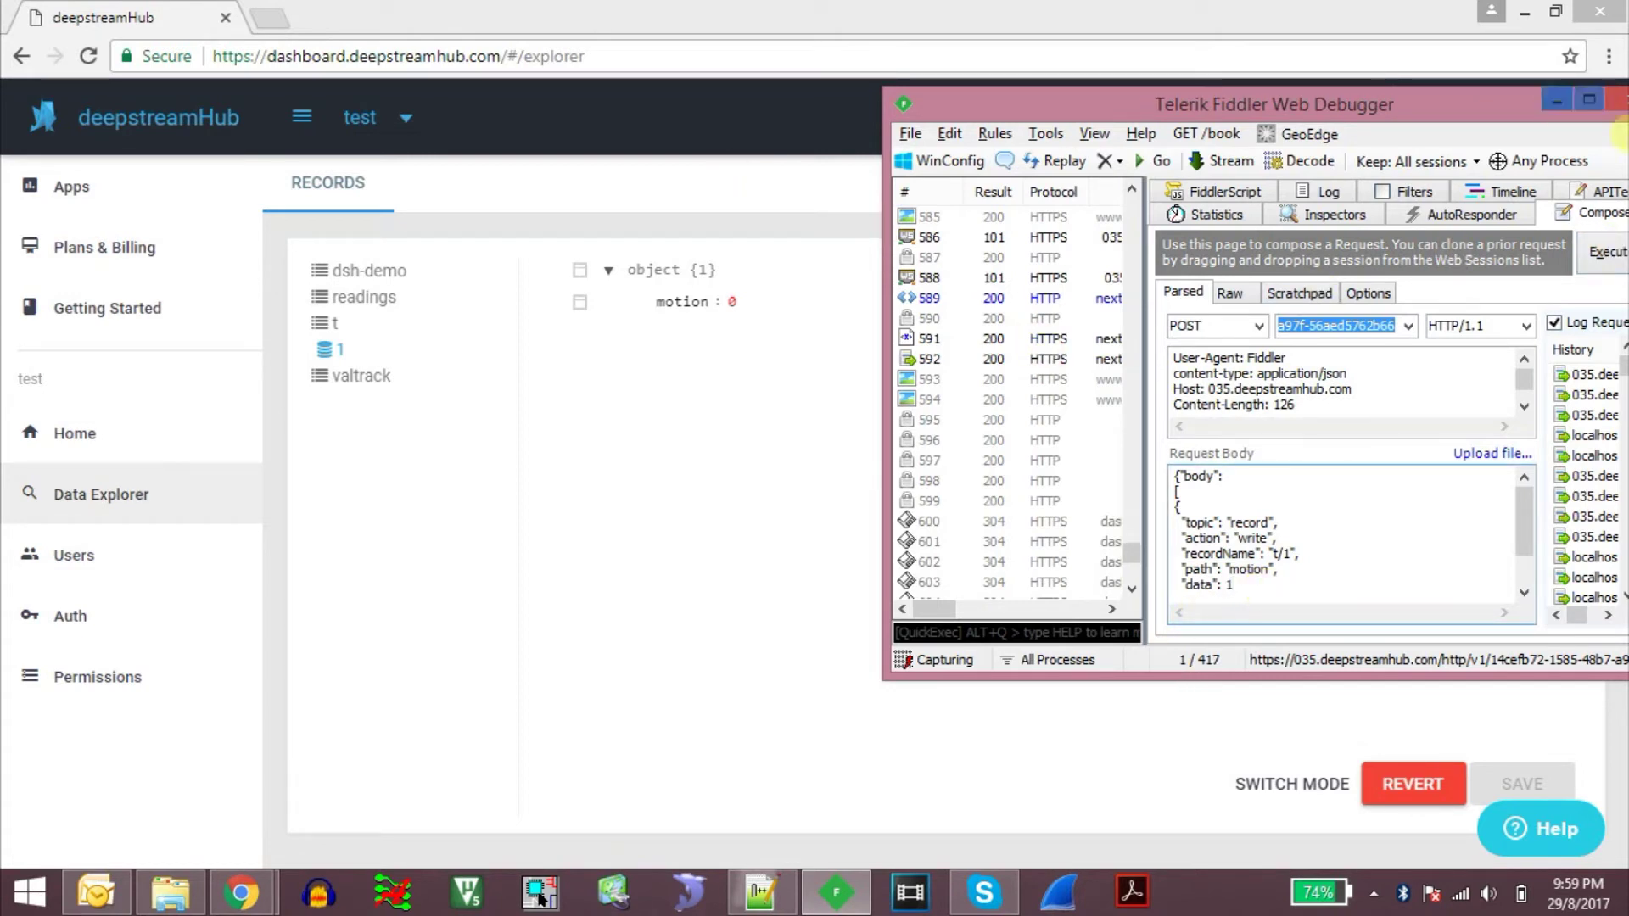
left_click(1609, 267)
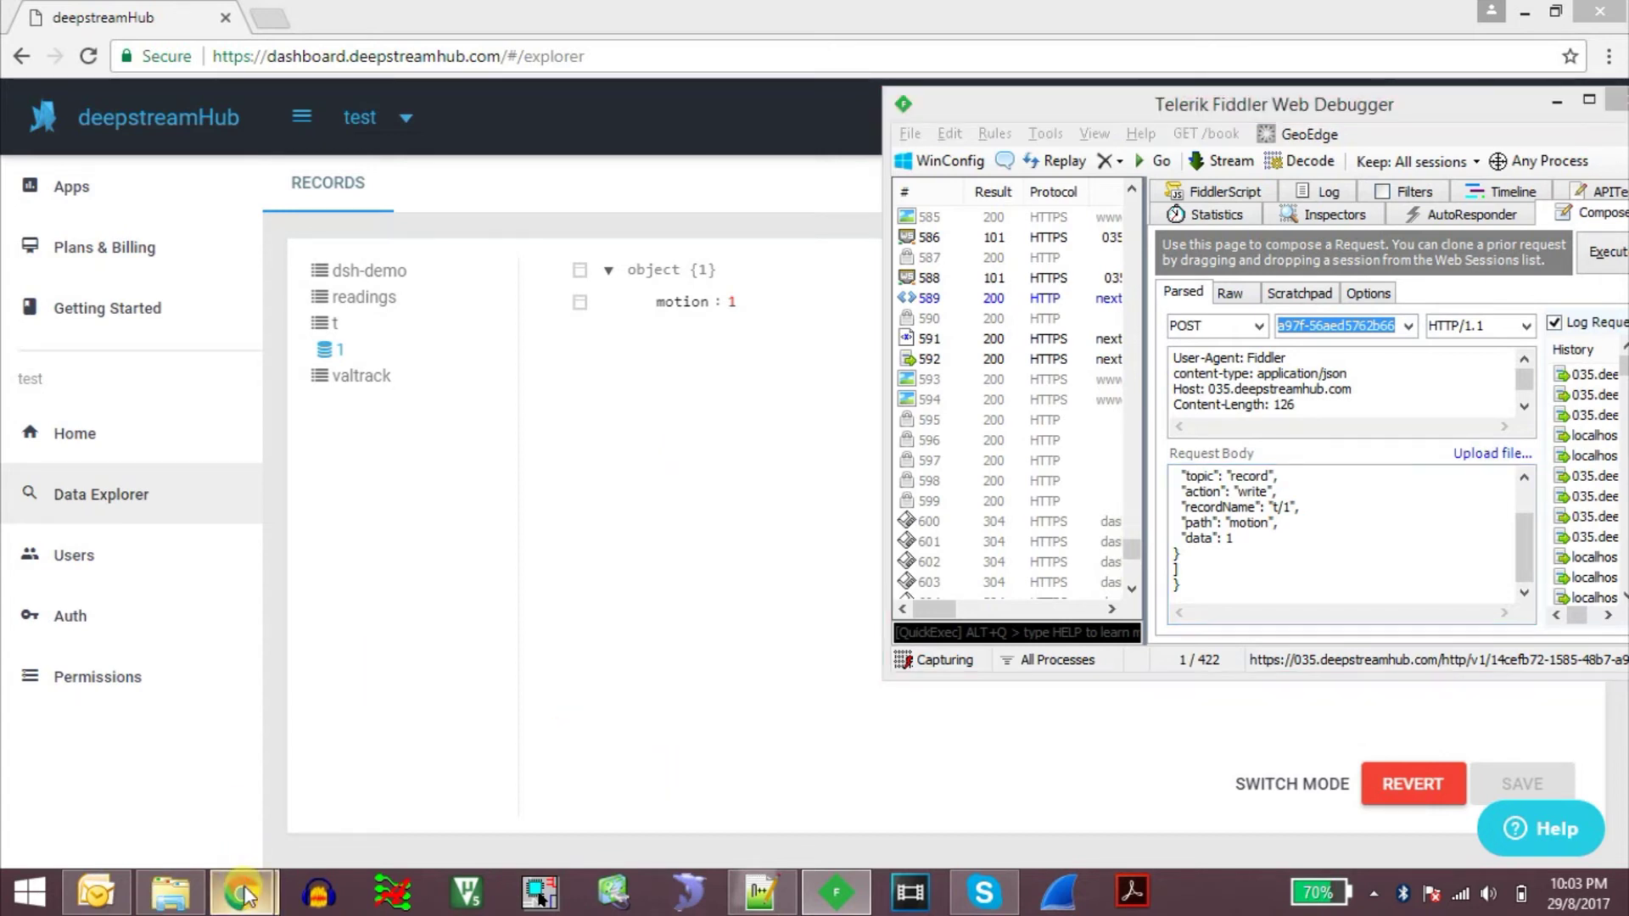
Step: Switch to dstream_sub.html and review the script block opening and client connection line
mouse_move(239, 866)
left_click(398, 720)
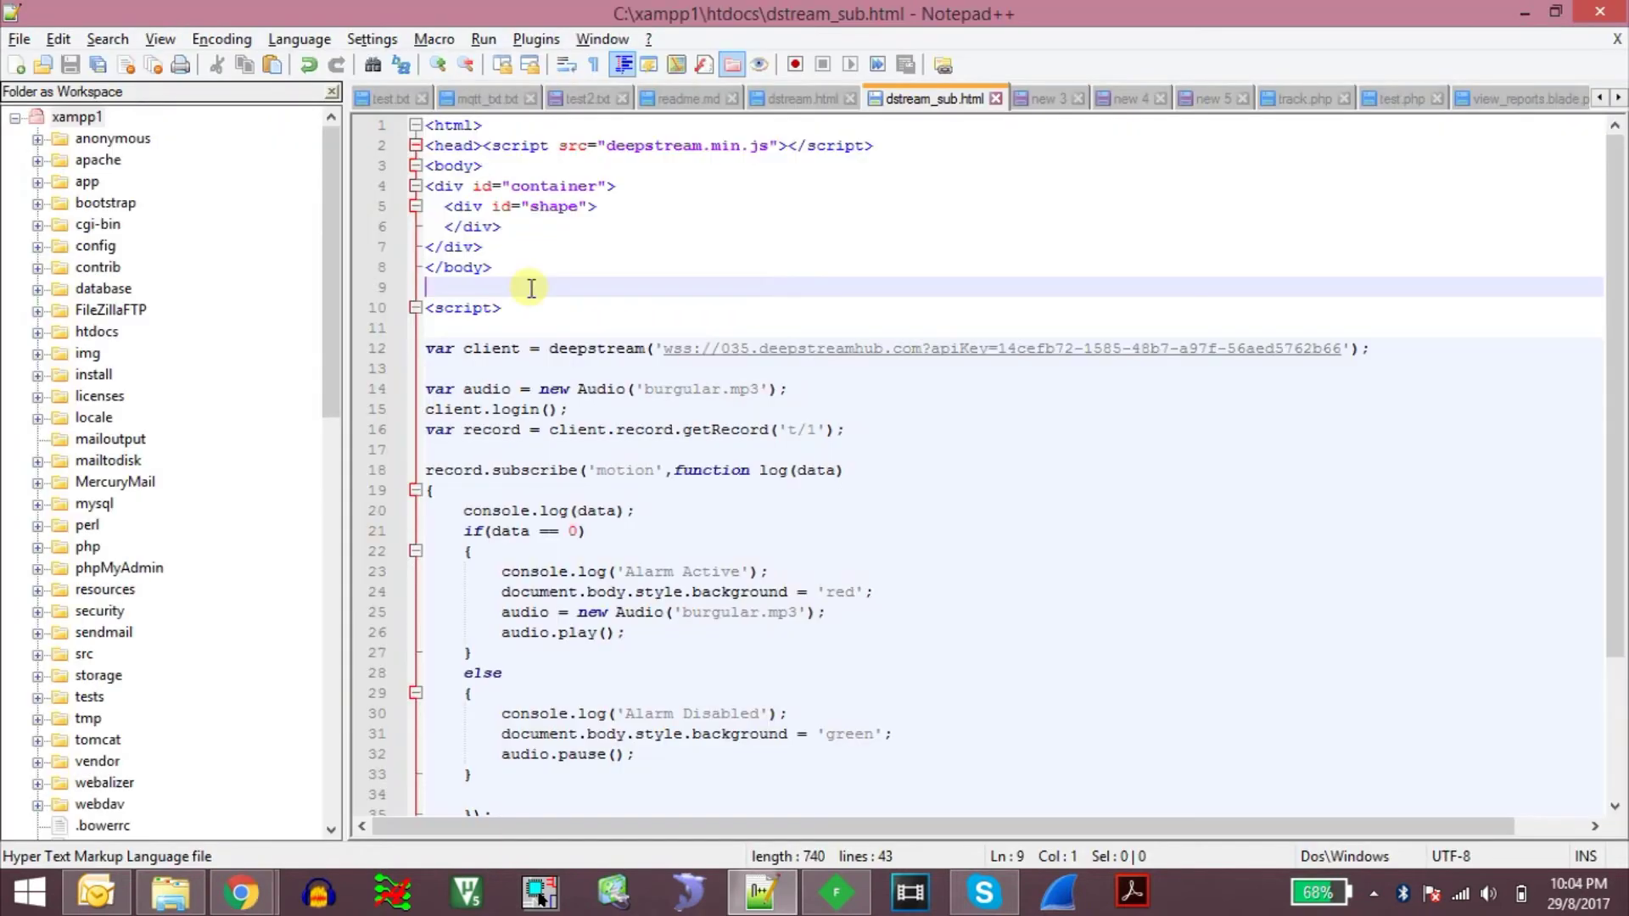
left_click(533, 308)
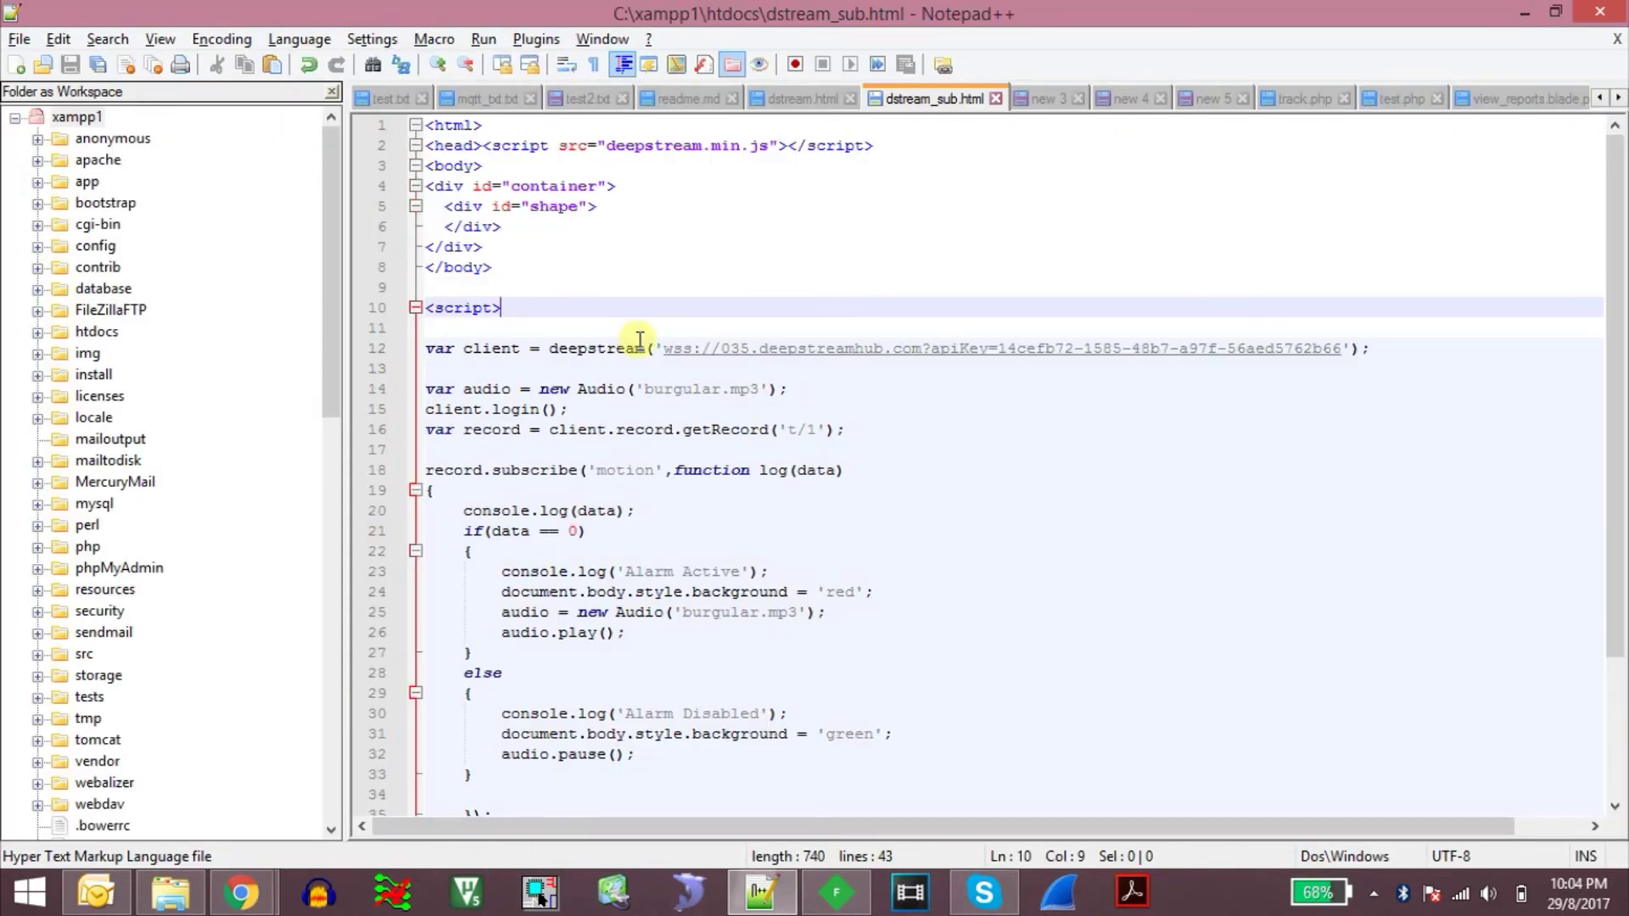
left_click(518, 348)
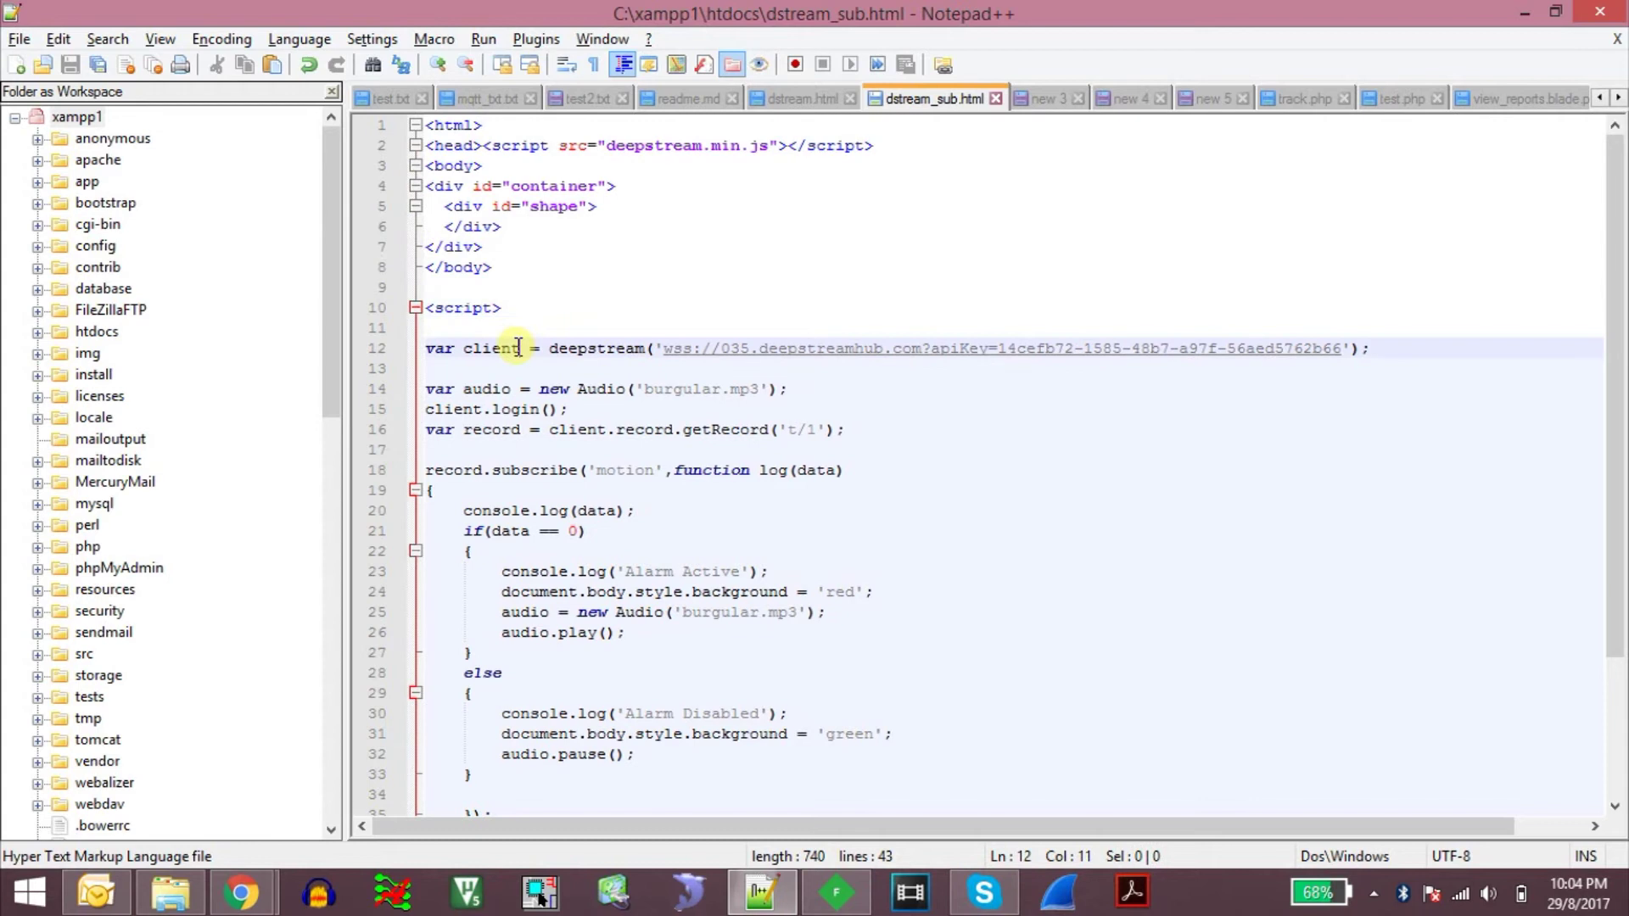
left_click(476, 370)
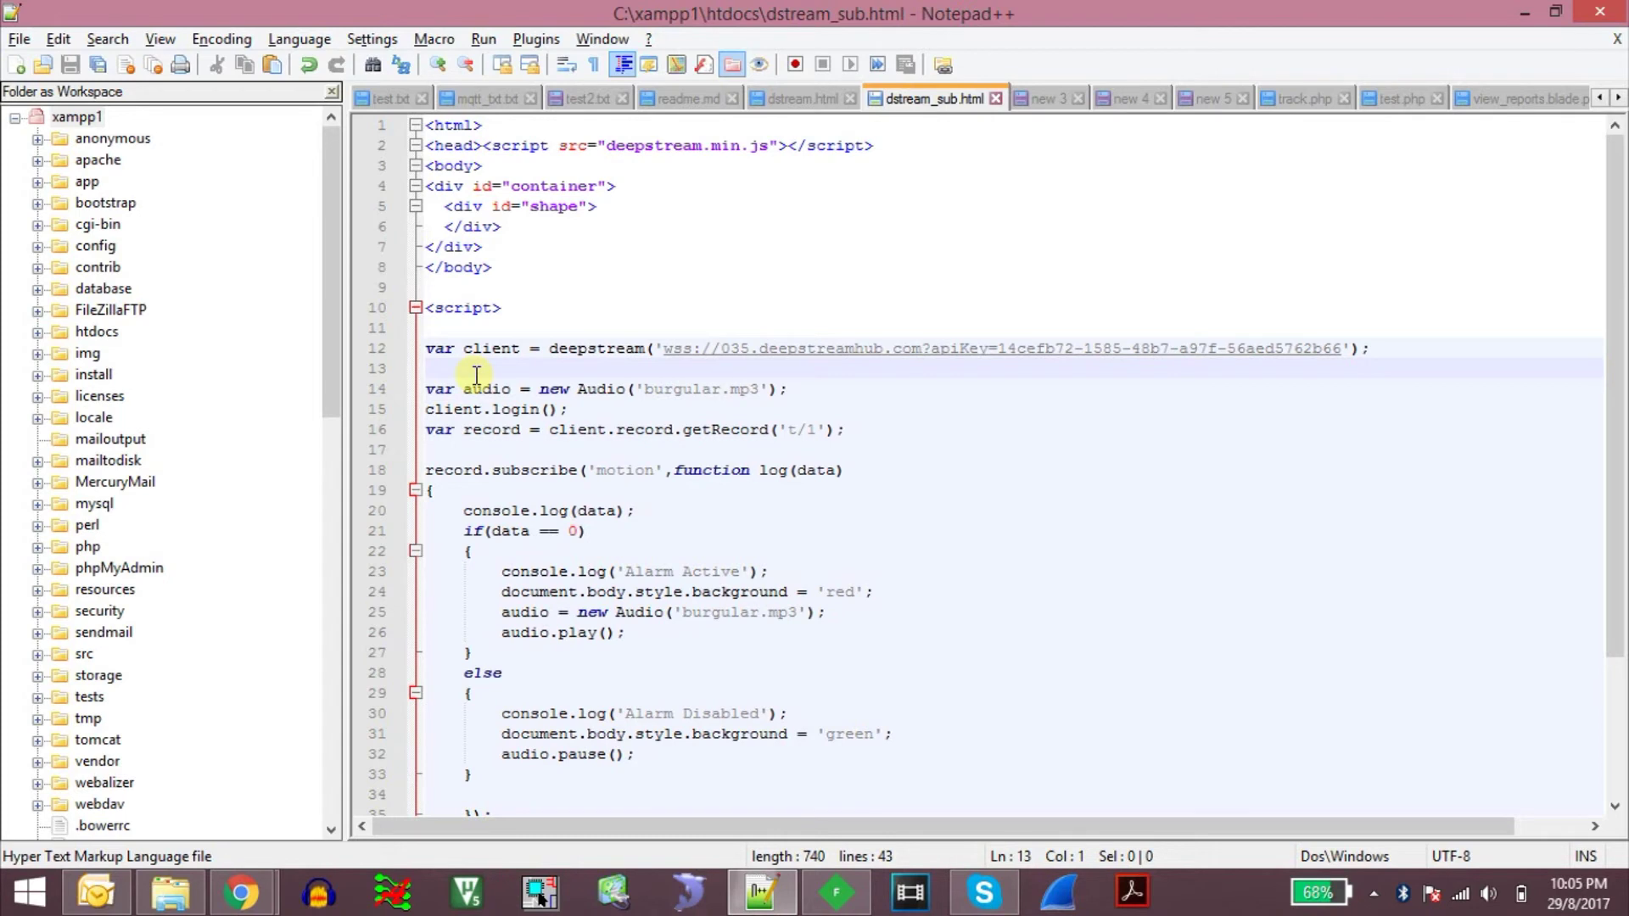
Step: Review the client.login() call and the getRecord('t/1') line
scroll(475, 374, "down", 1)
left_click(598, 351)
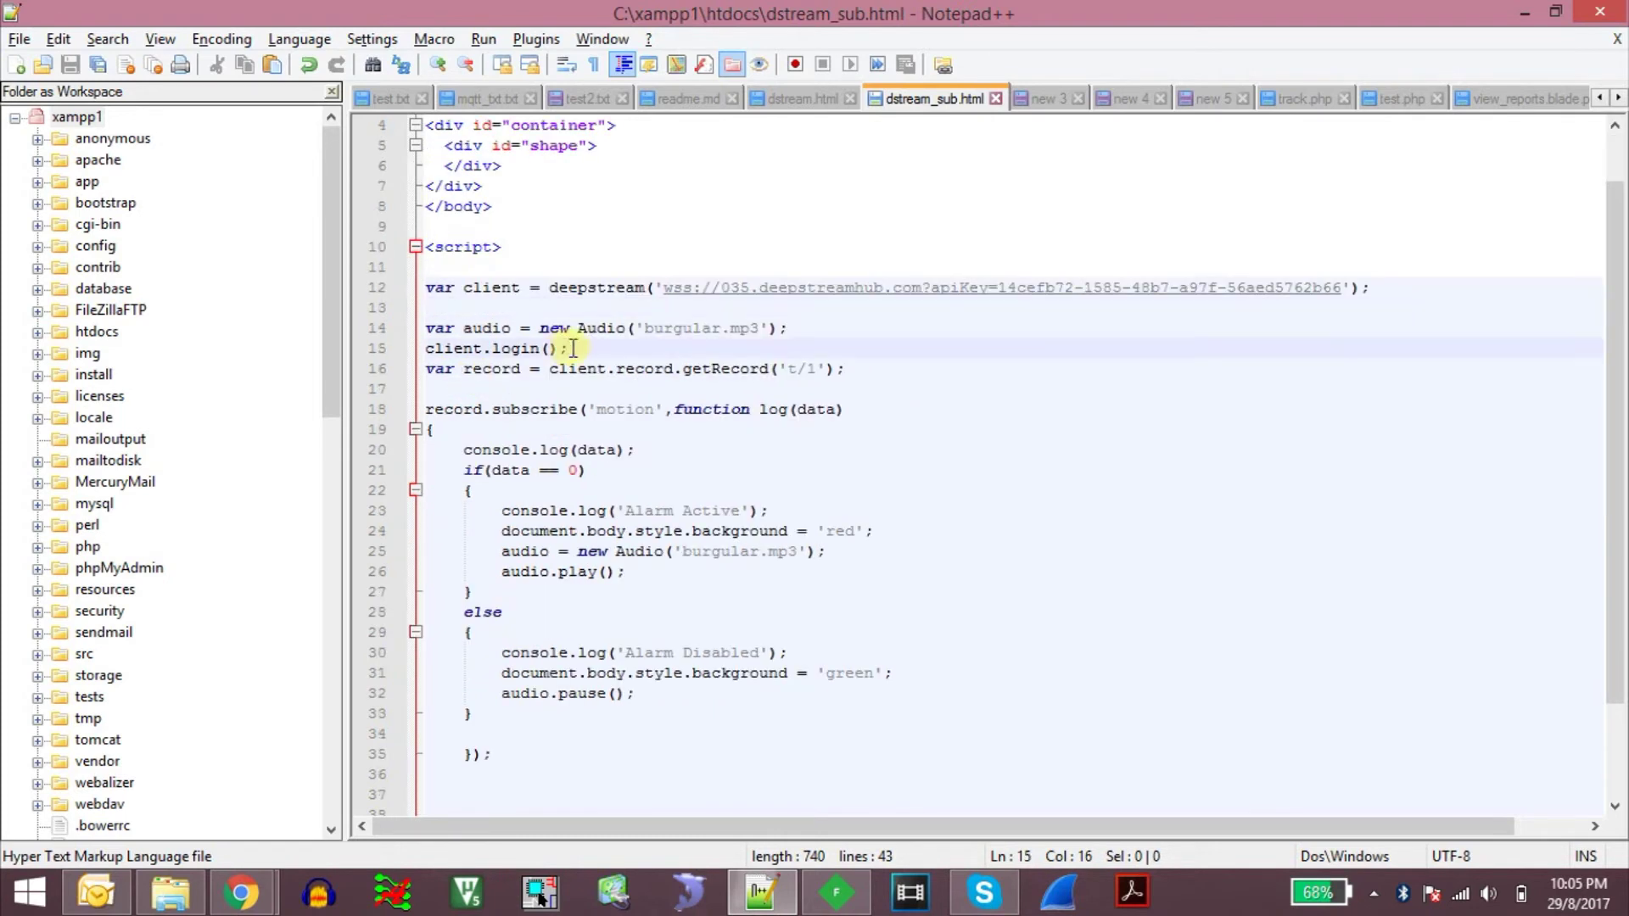
left_click(484, 349)
left_click(492, 368)
left_click(808, 368)
Step: Review the subscribe call on line 18 and highlight every use of the record variable
scroll(587, 374, "down", 1)
left_click(445, 348)
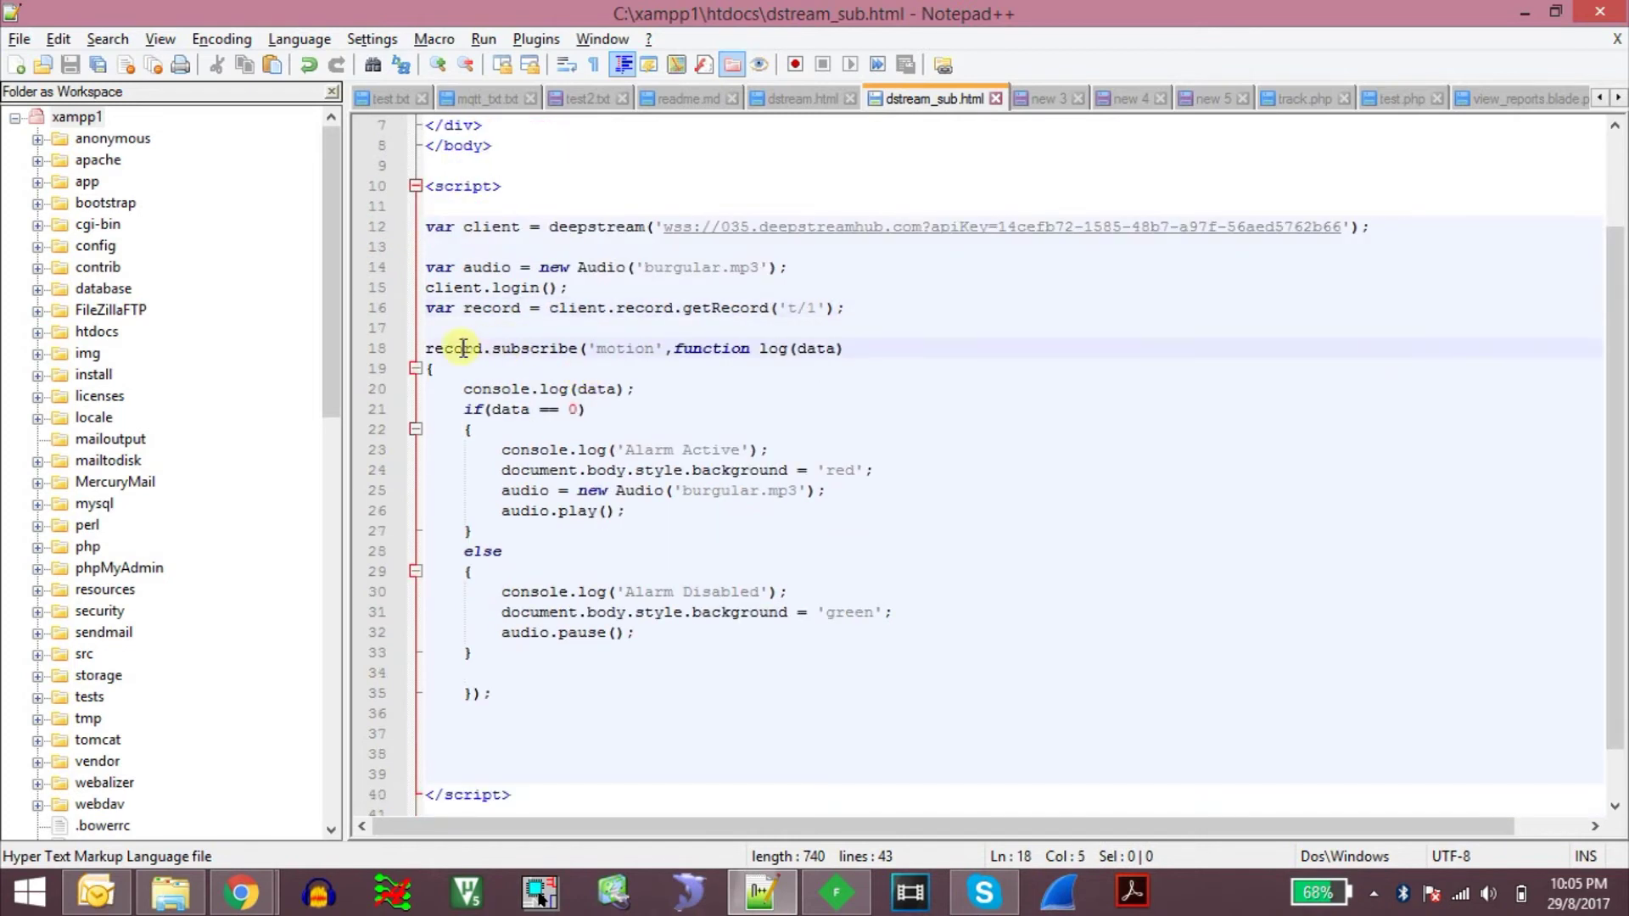
left_click(520, 347)
scroll(520, 344, "down", 1)
double_click(443, 289)
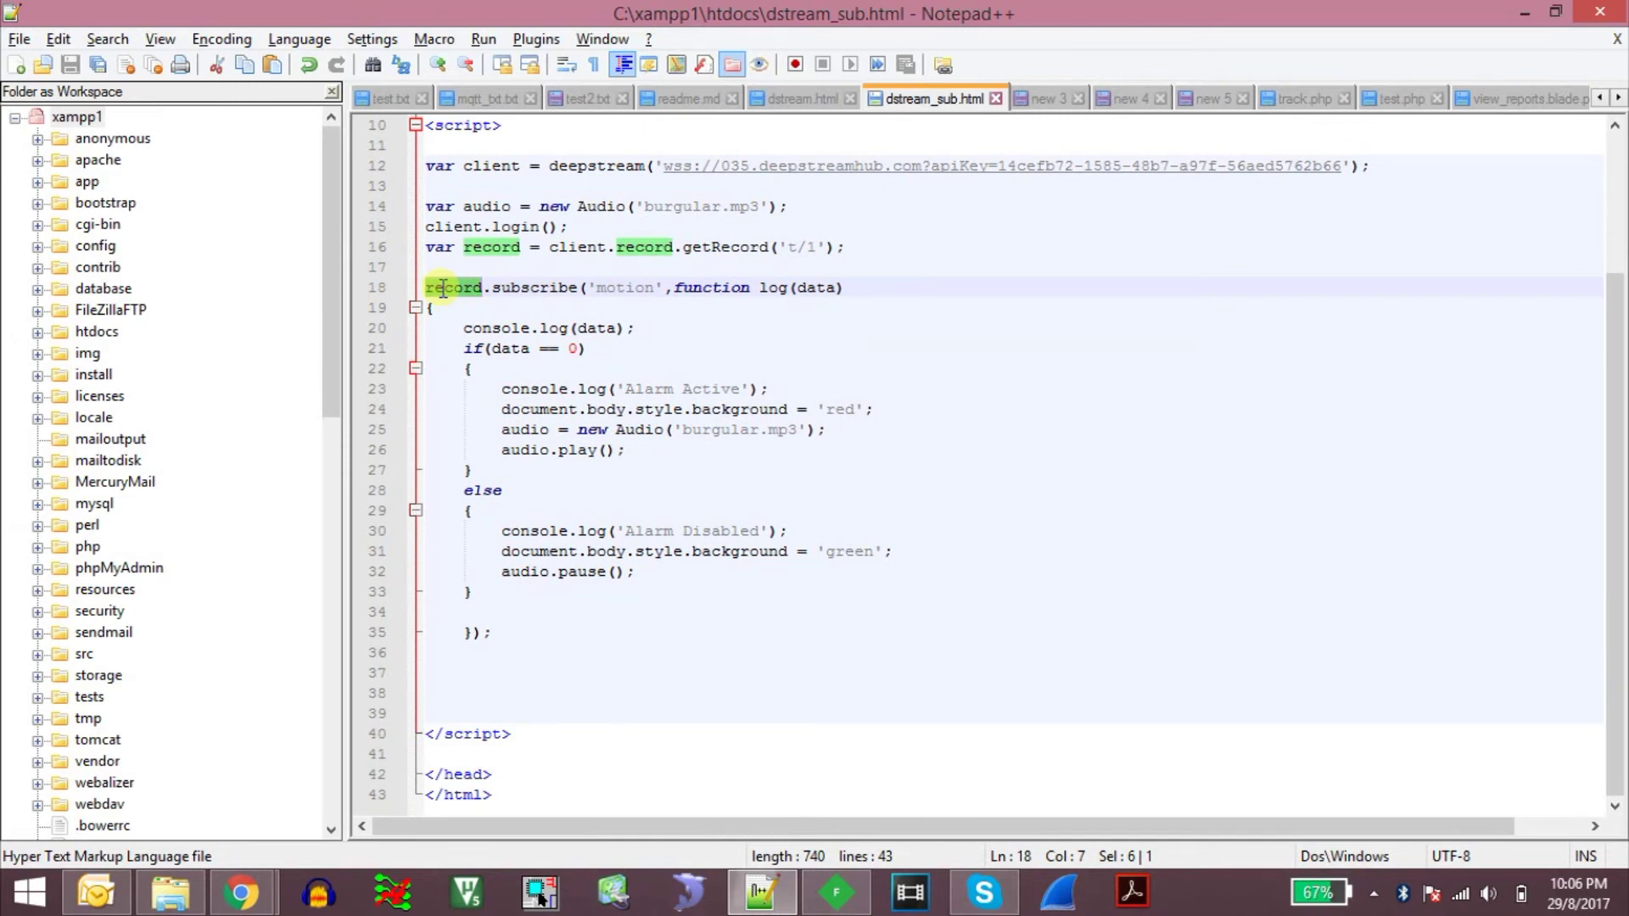
double_click(622, 290)
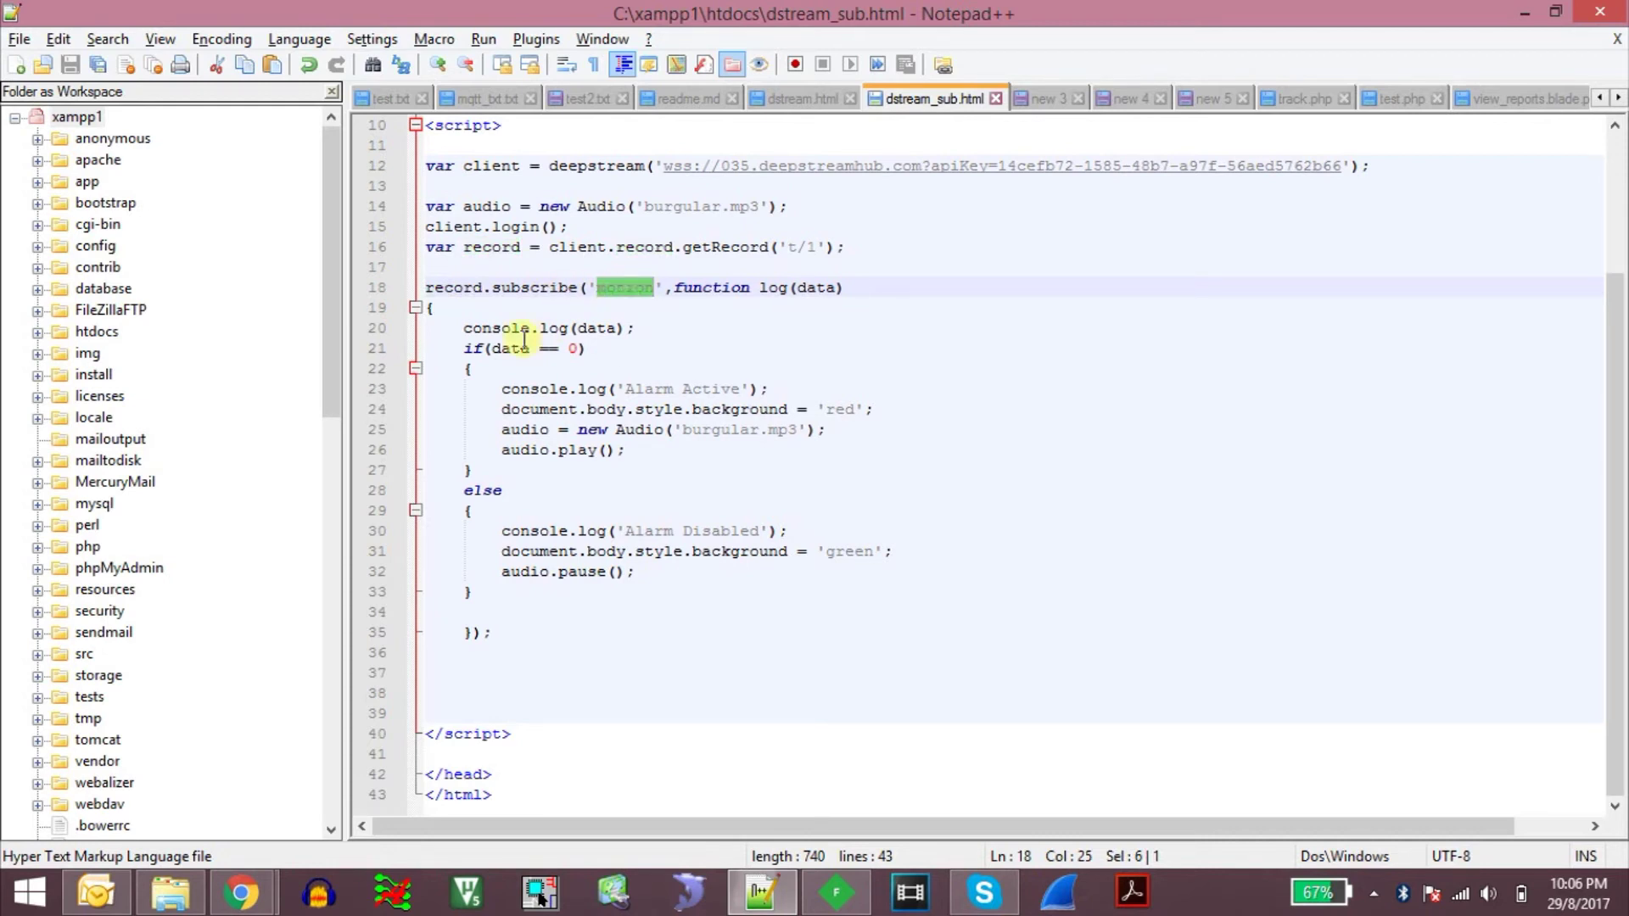
left_click_drag(452, 334, 513, 634)
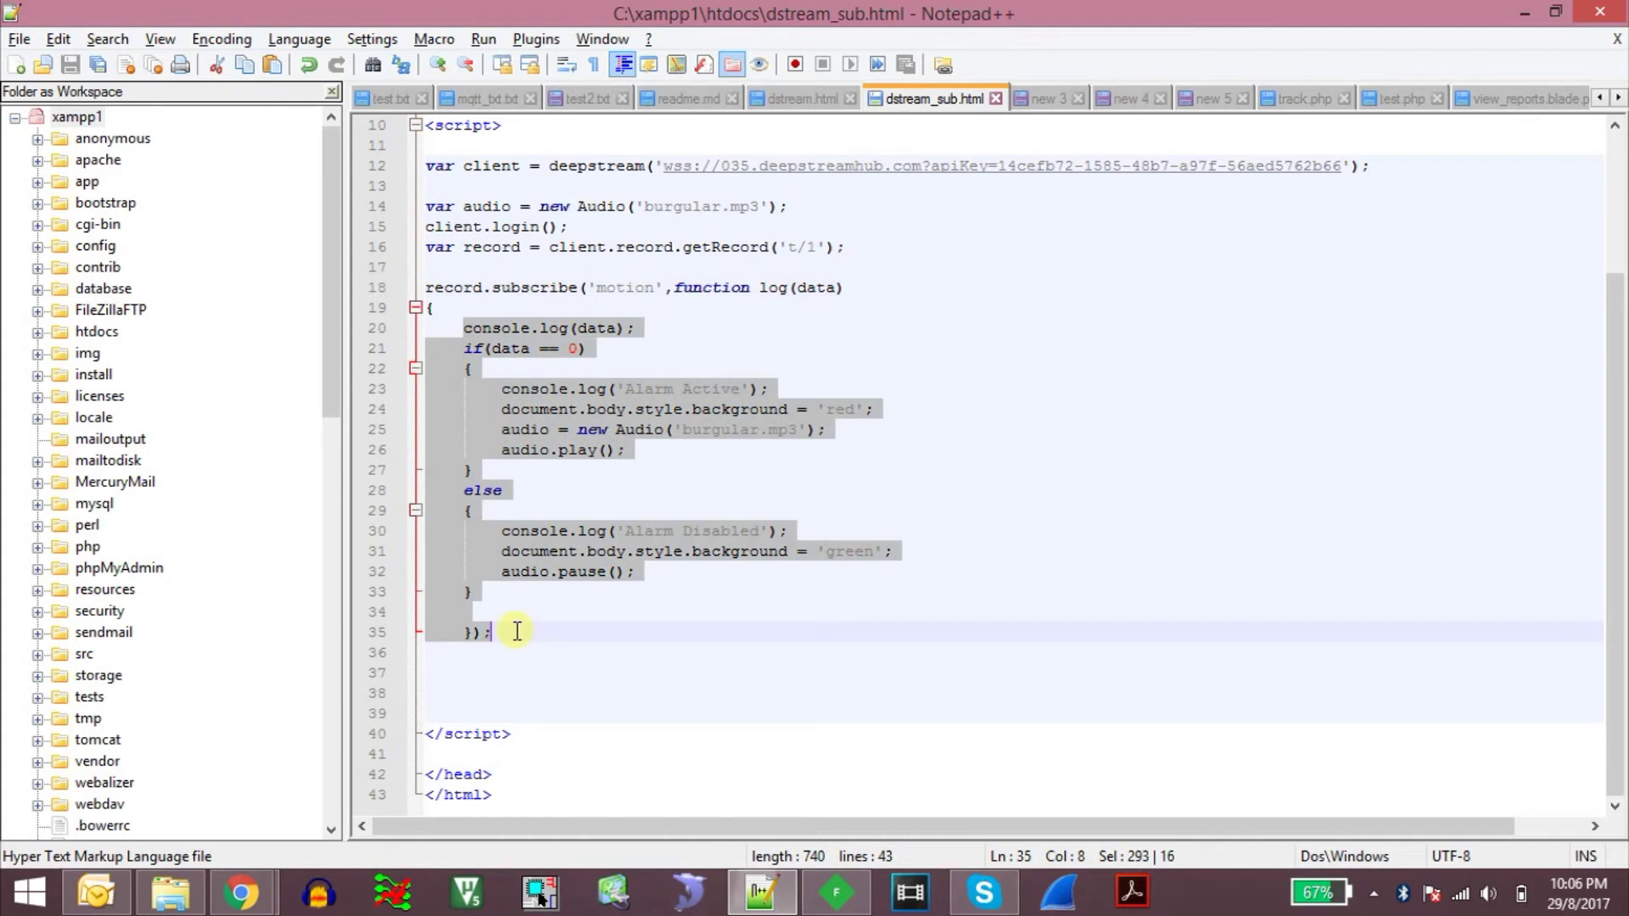
left_click(616, 288)
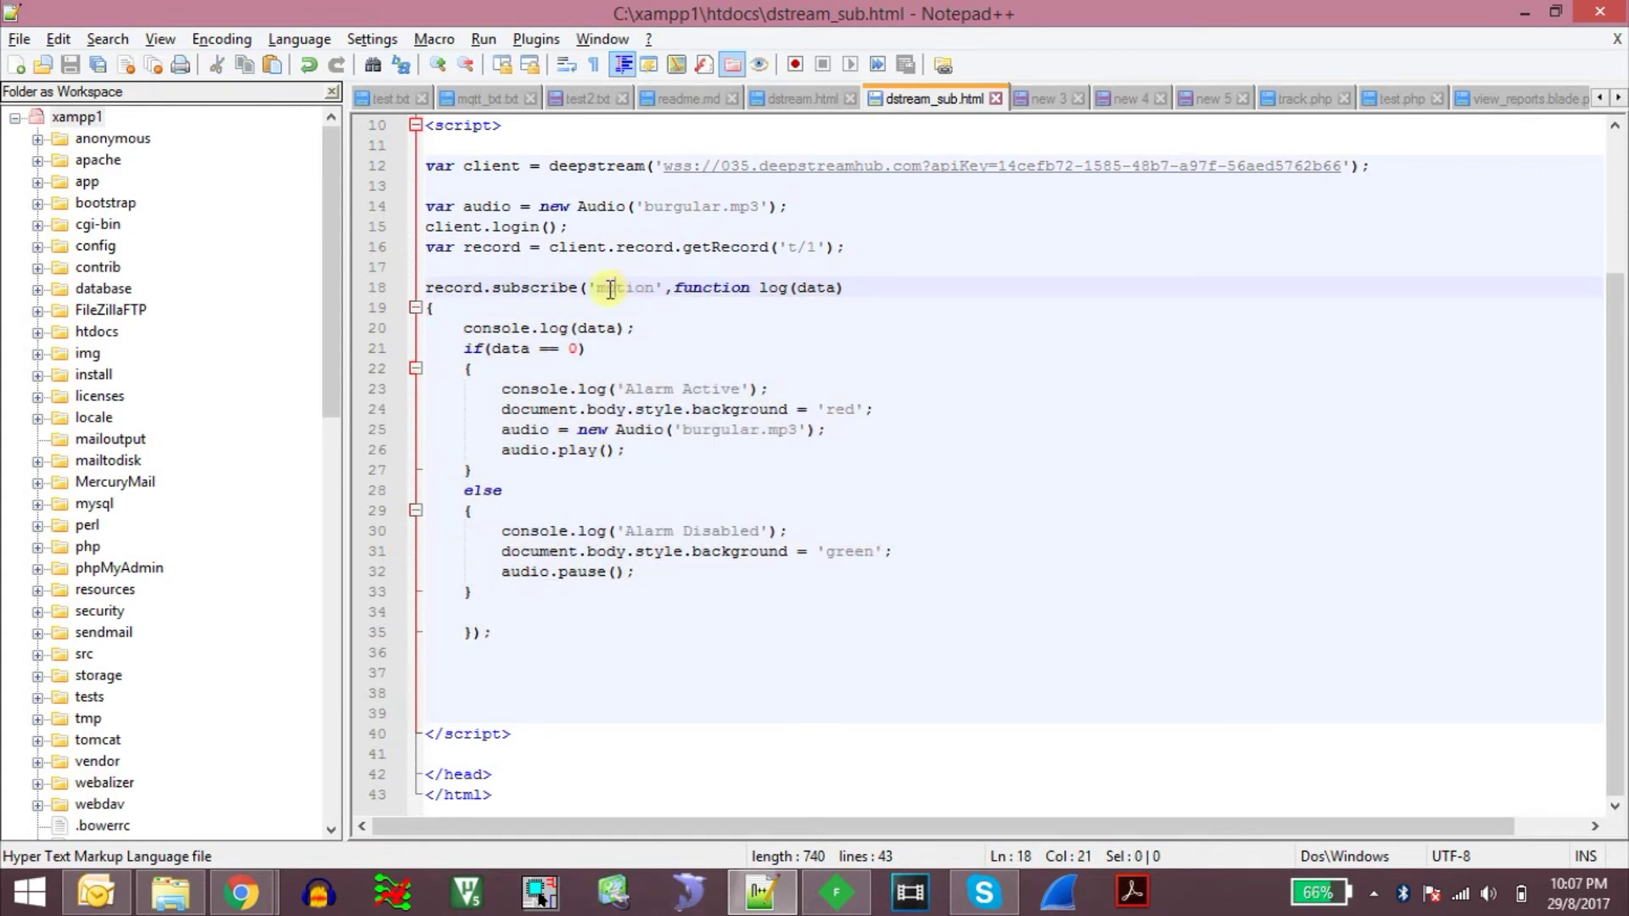
left_click_drag(463, 327, 656, 328)
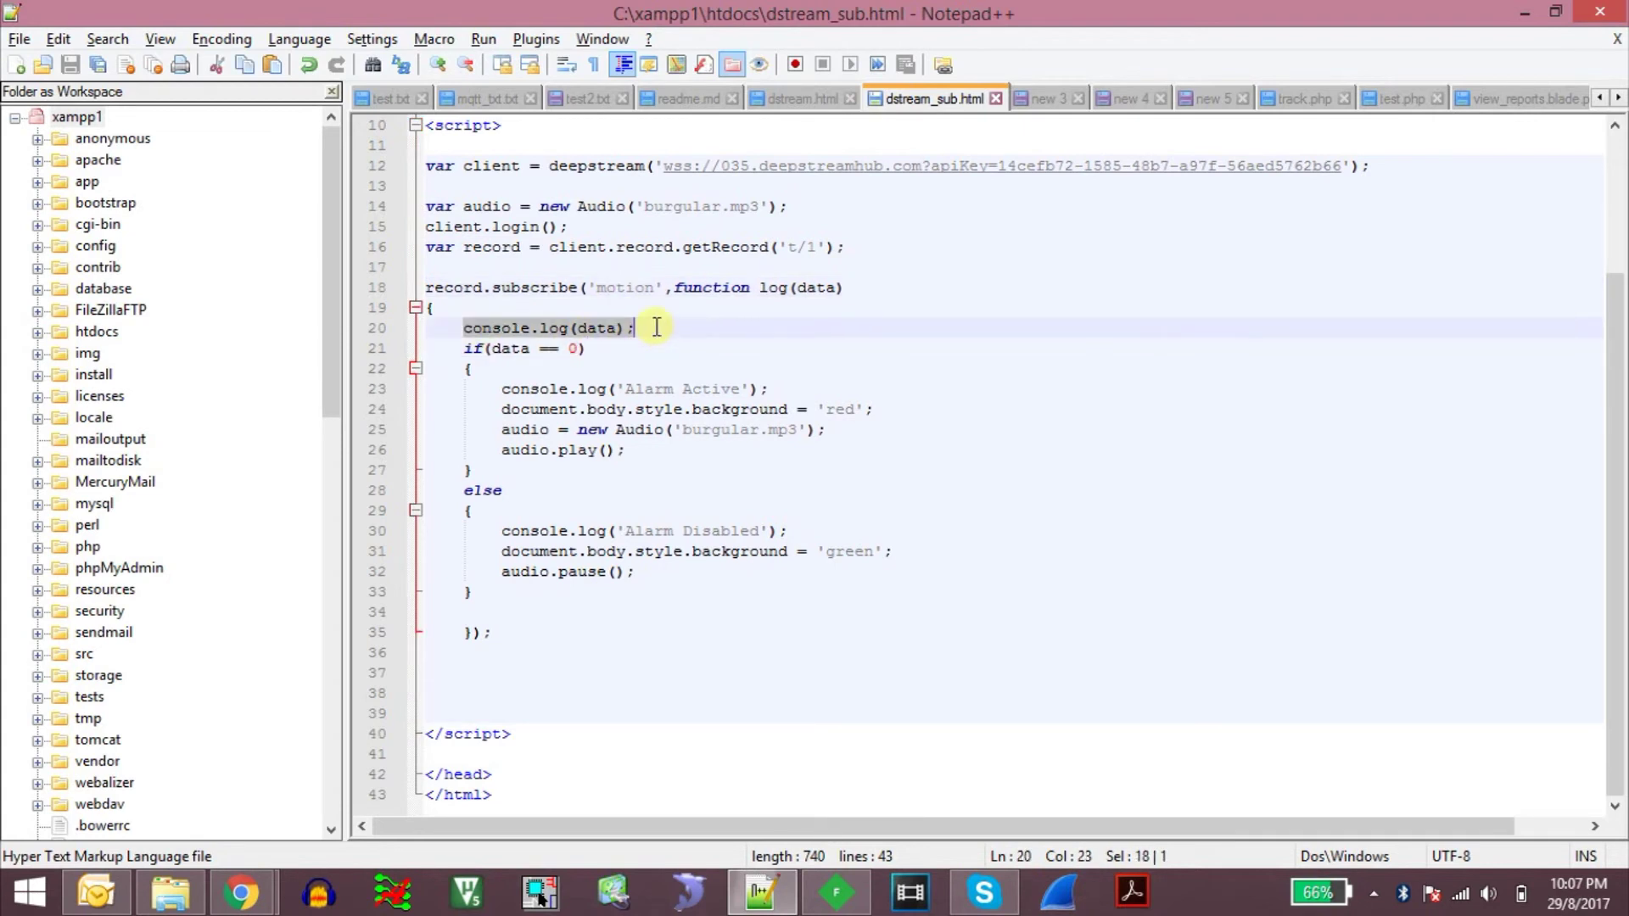
left_click(466, 348)
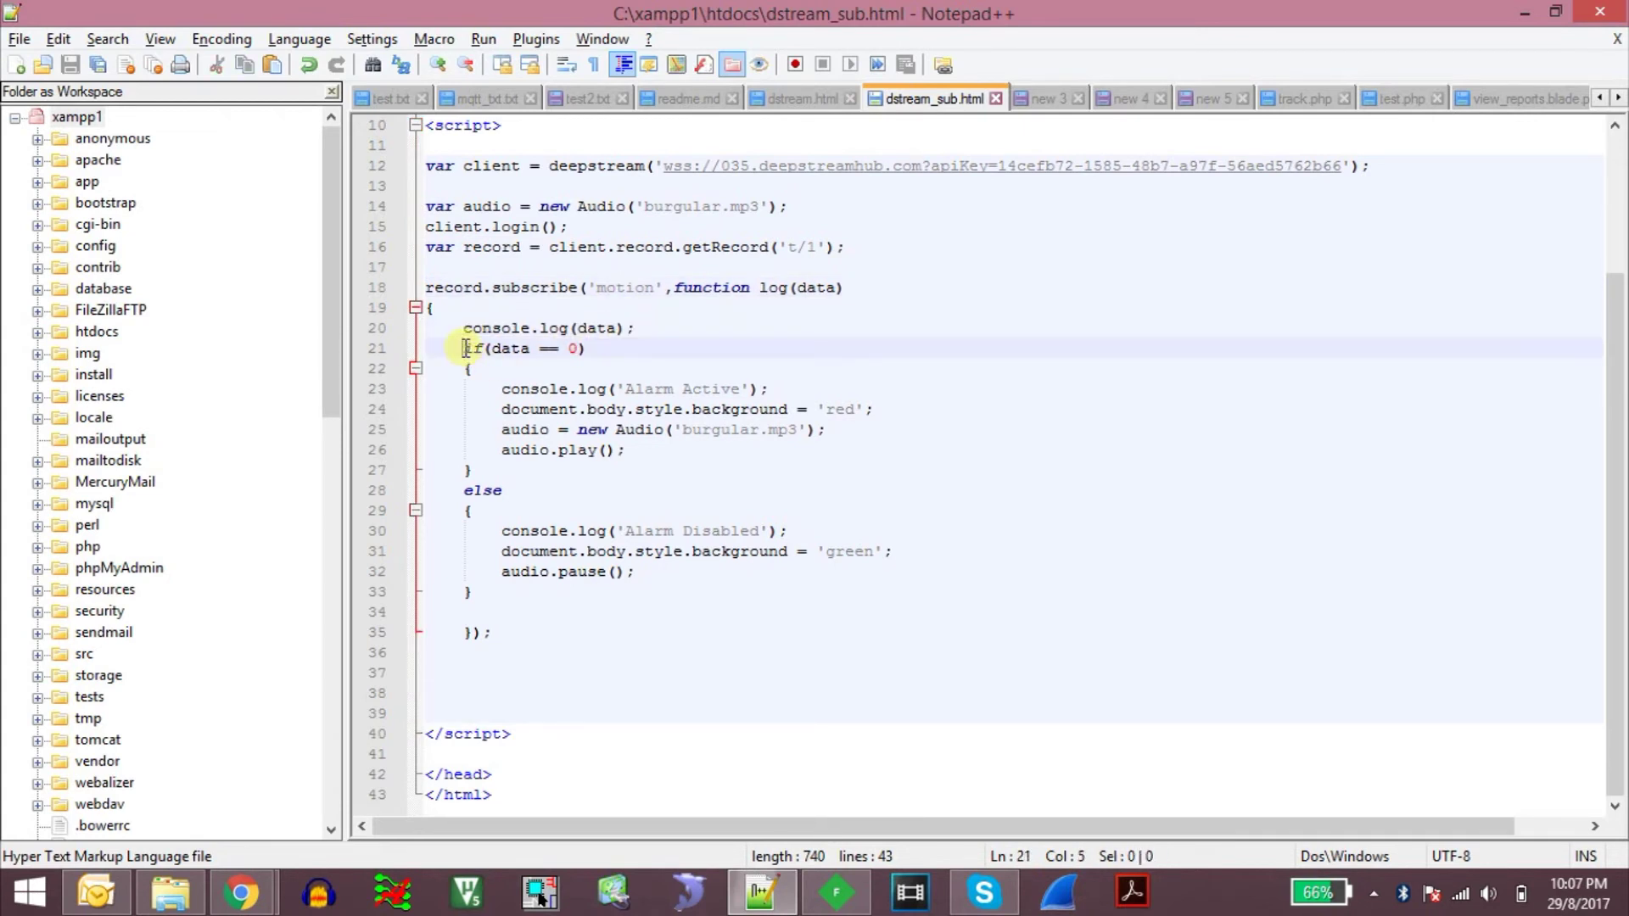
left_click_drag(466, 347, 596, 348)
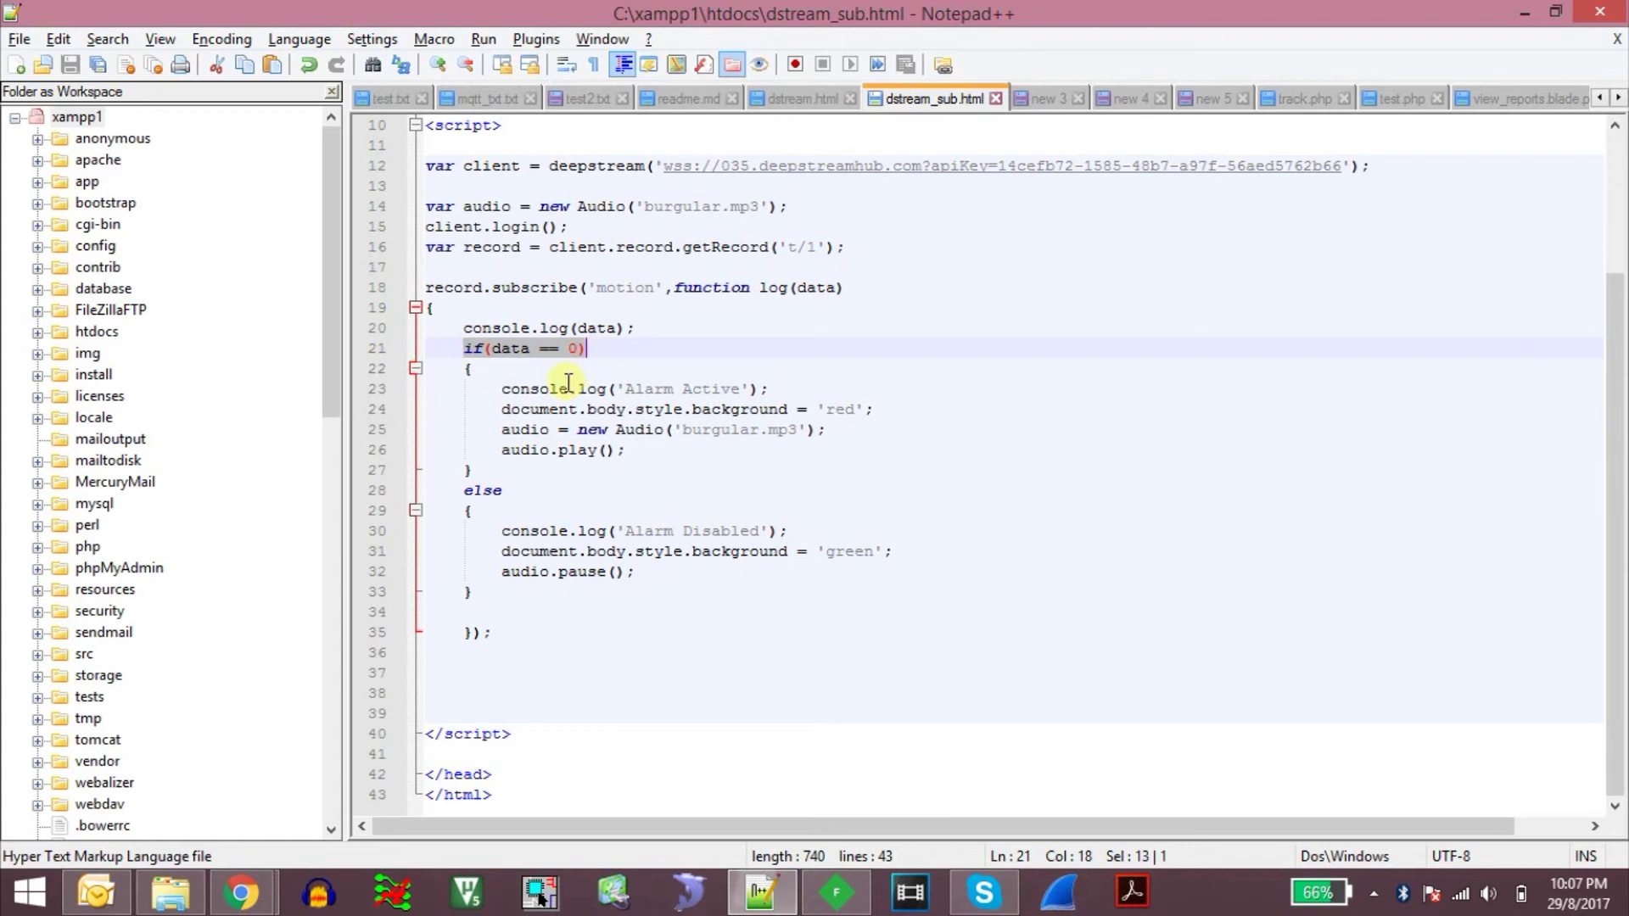
left_click(693, 392)
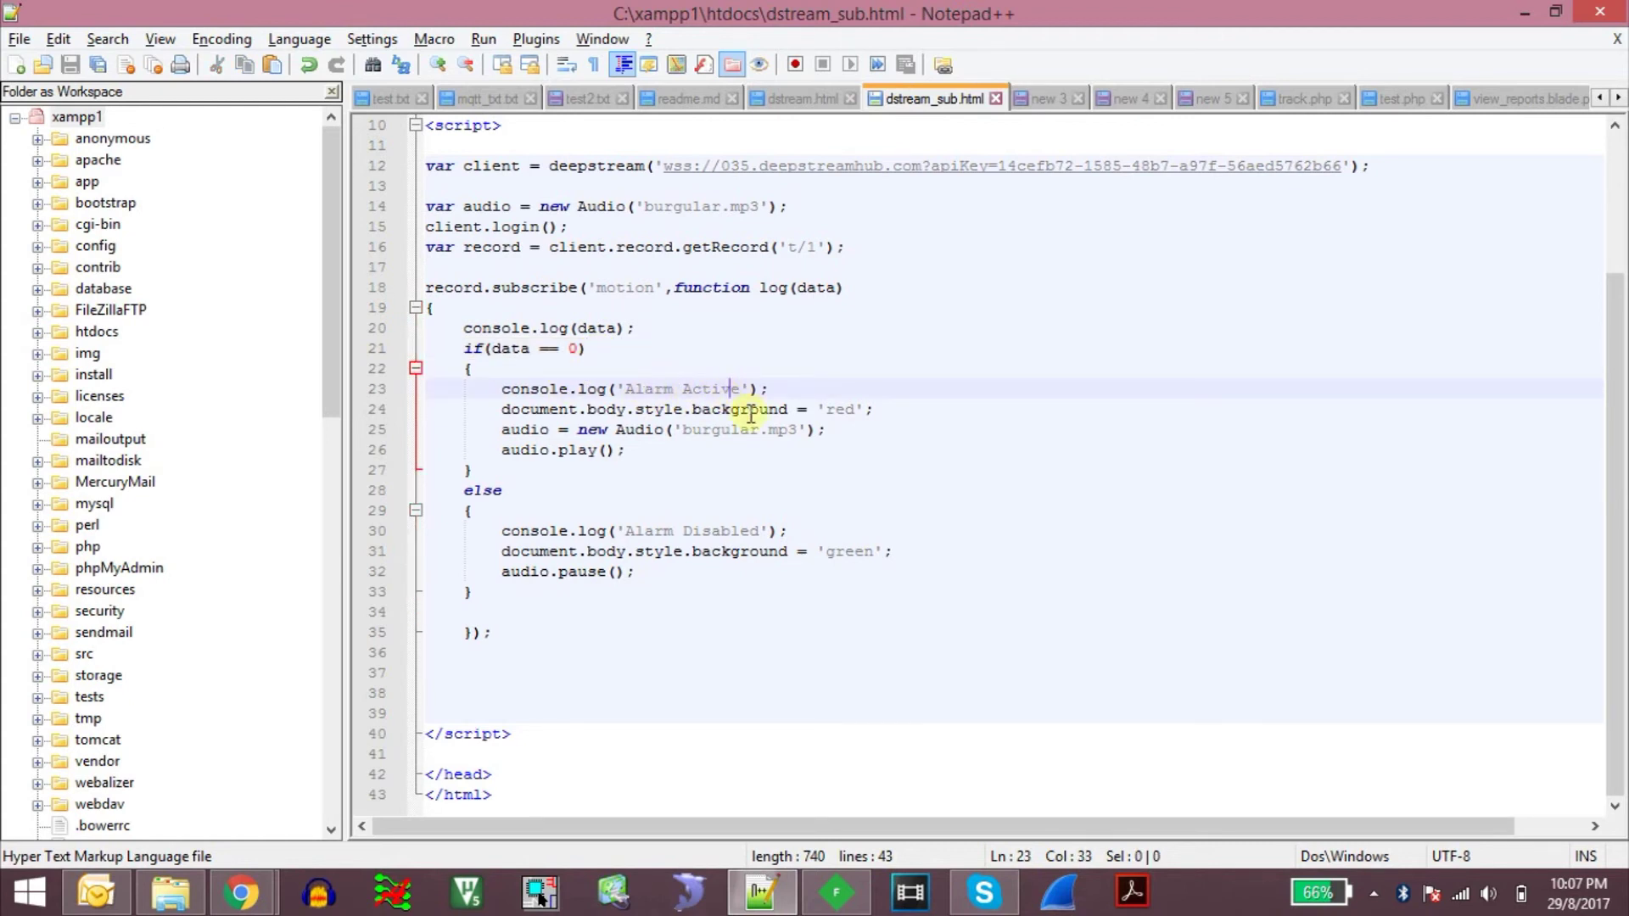
left_click(846, 410)
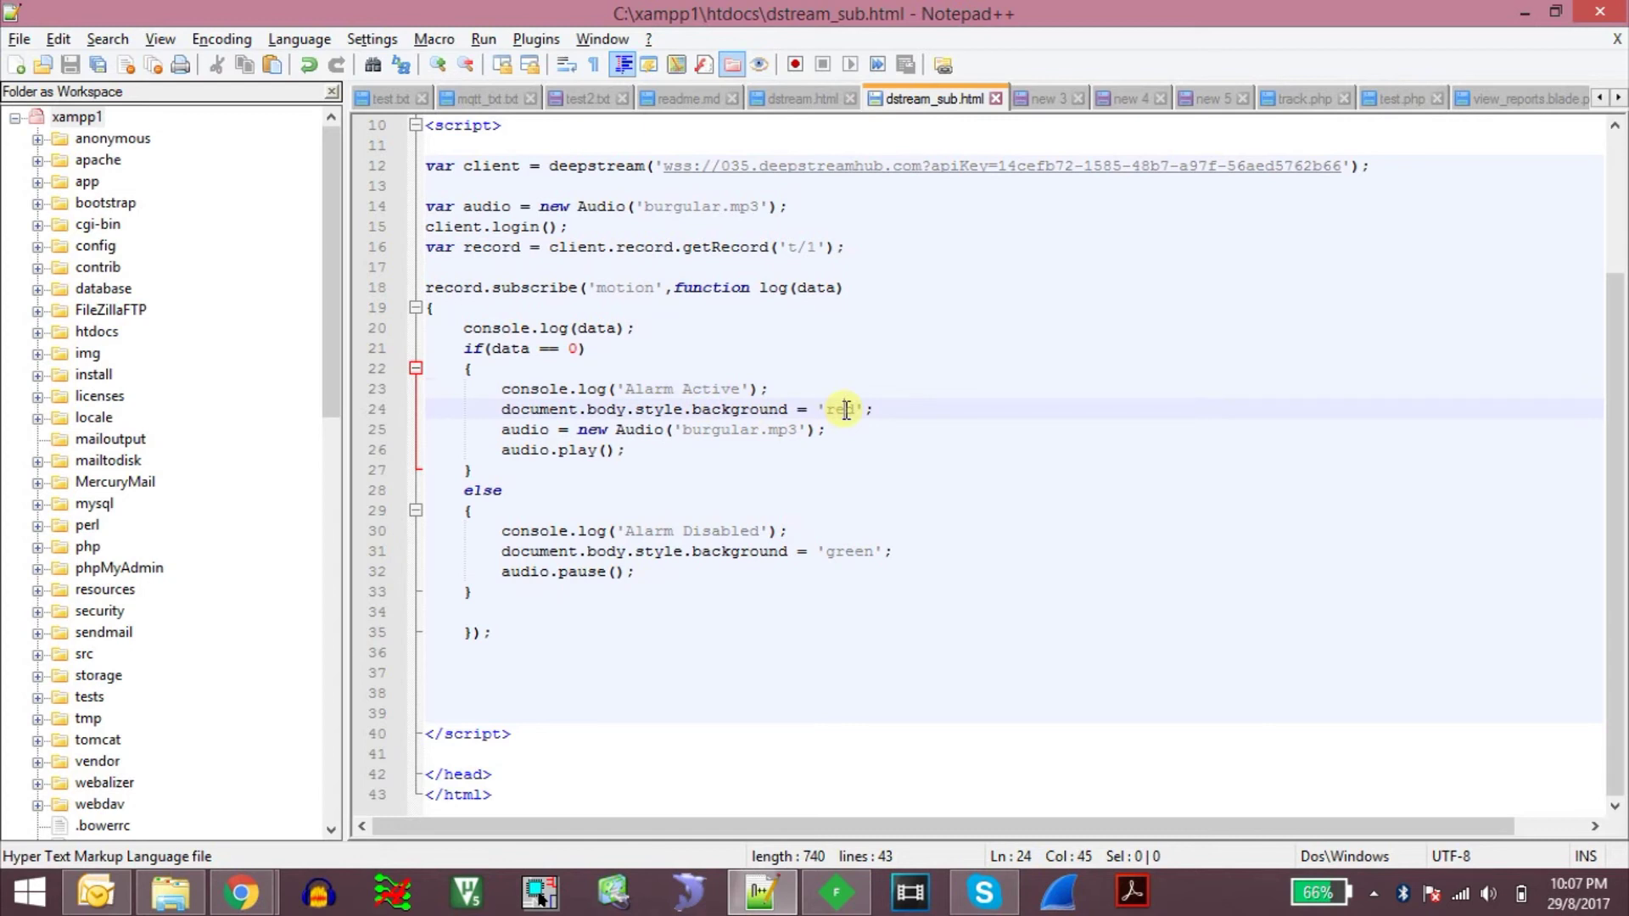
left_click(738, 430)
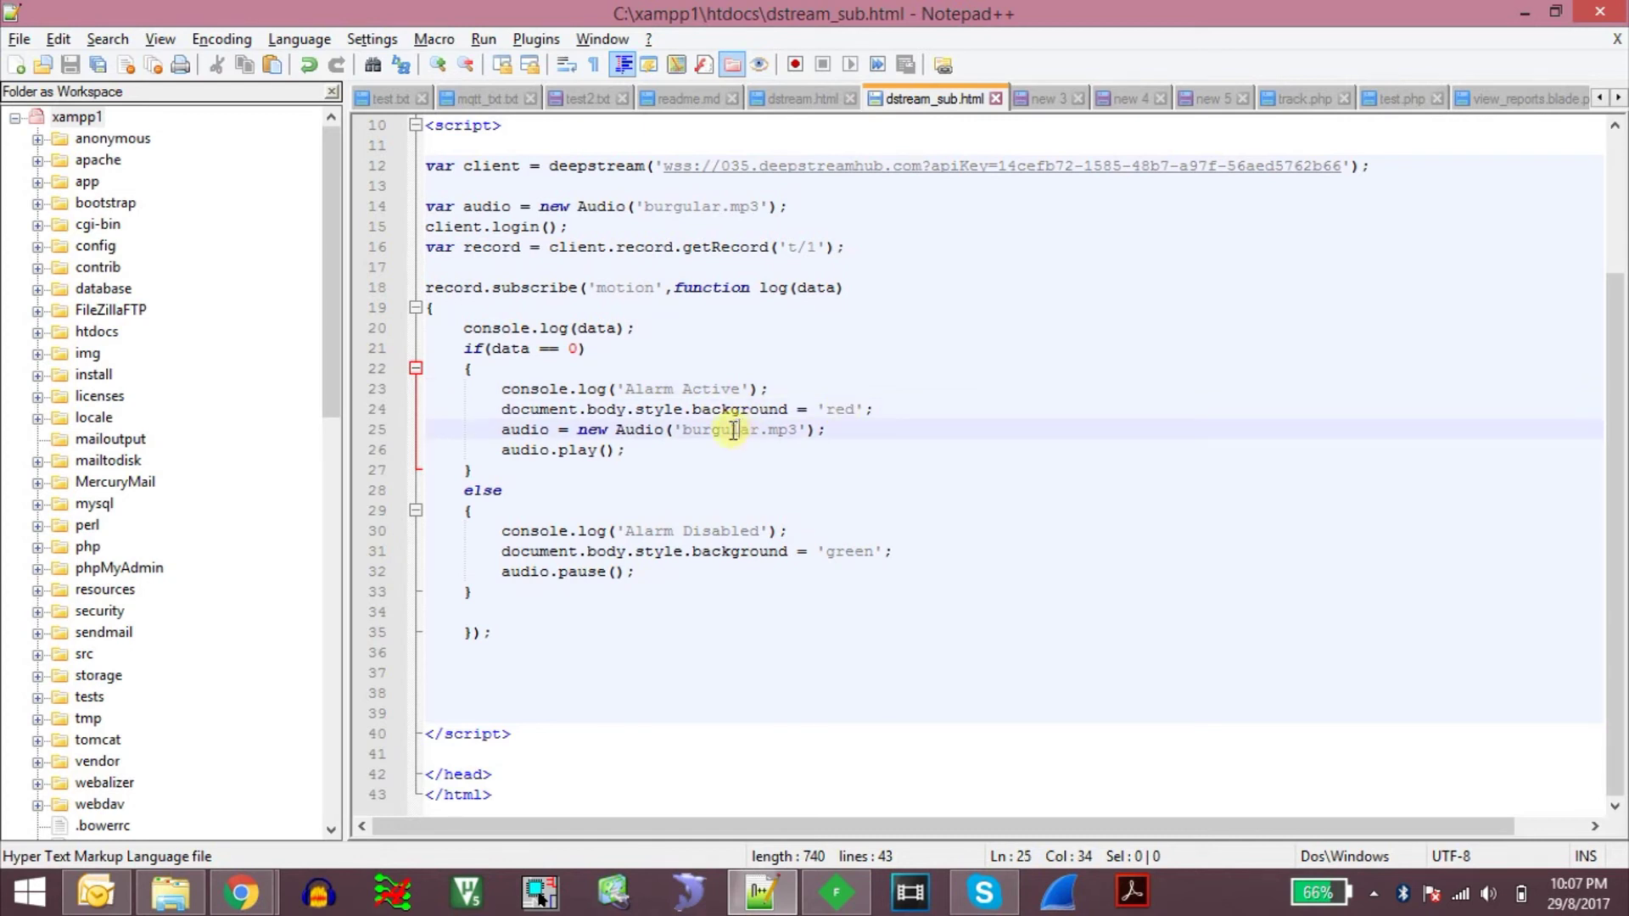
left_click(617, 353)
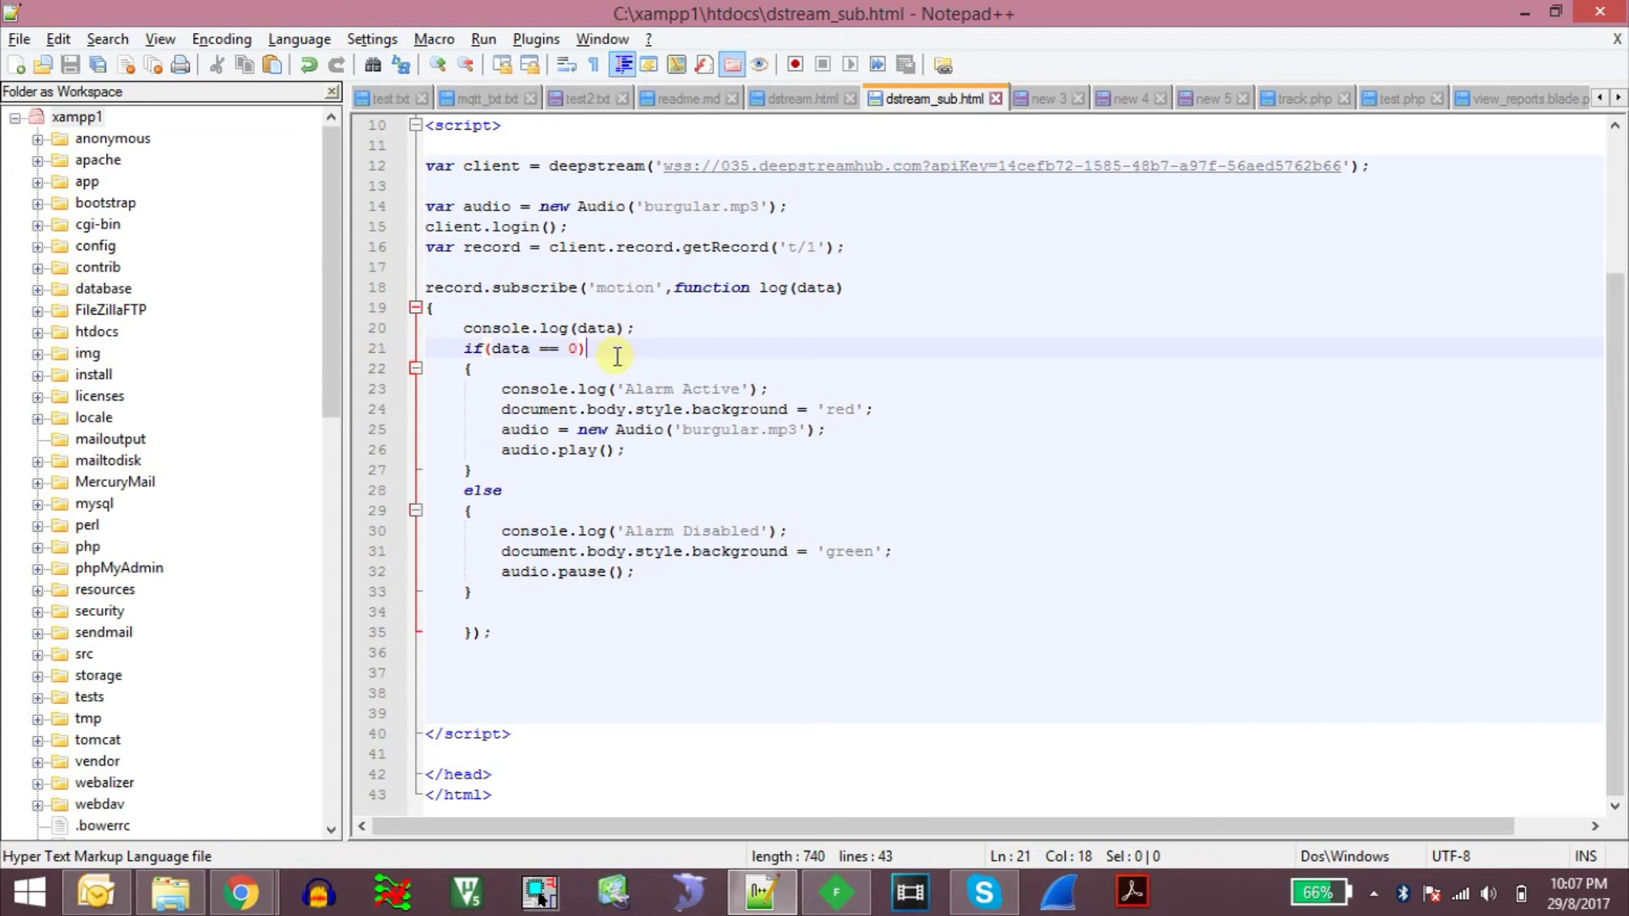
double_click(649, 530)
left_click(715, 530)
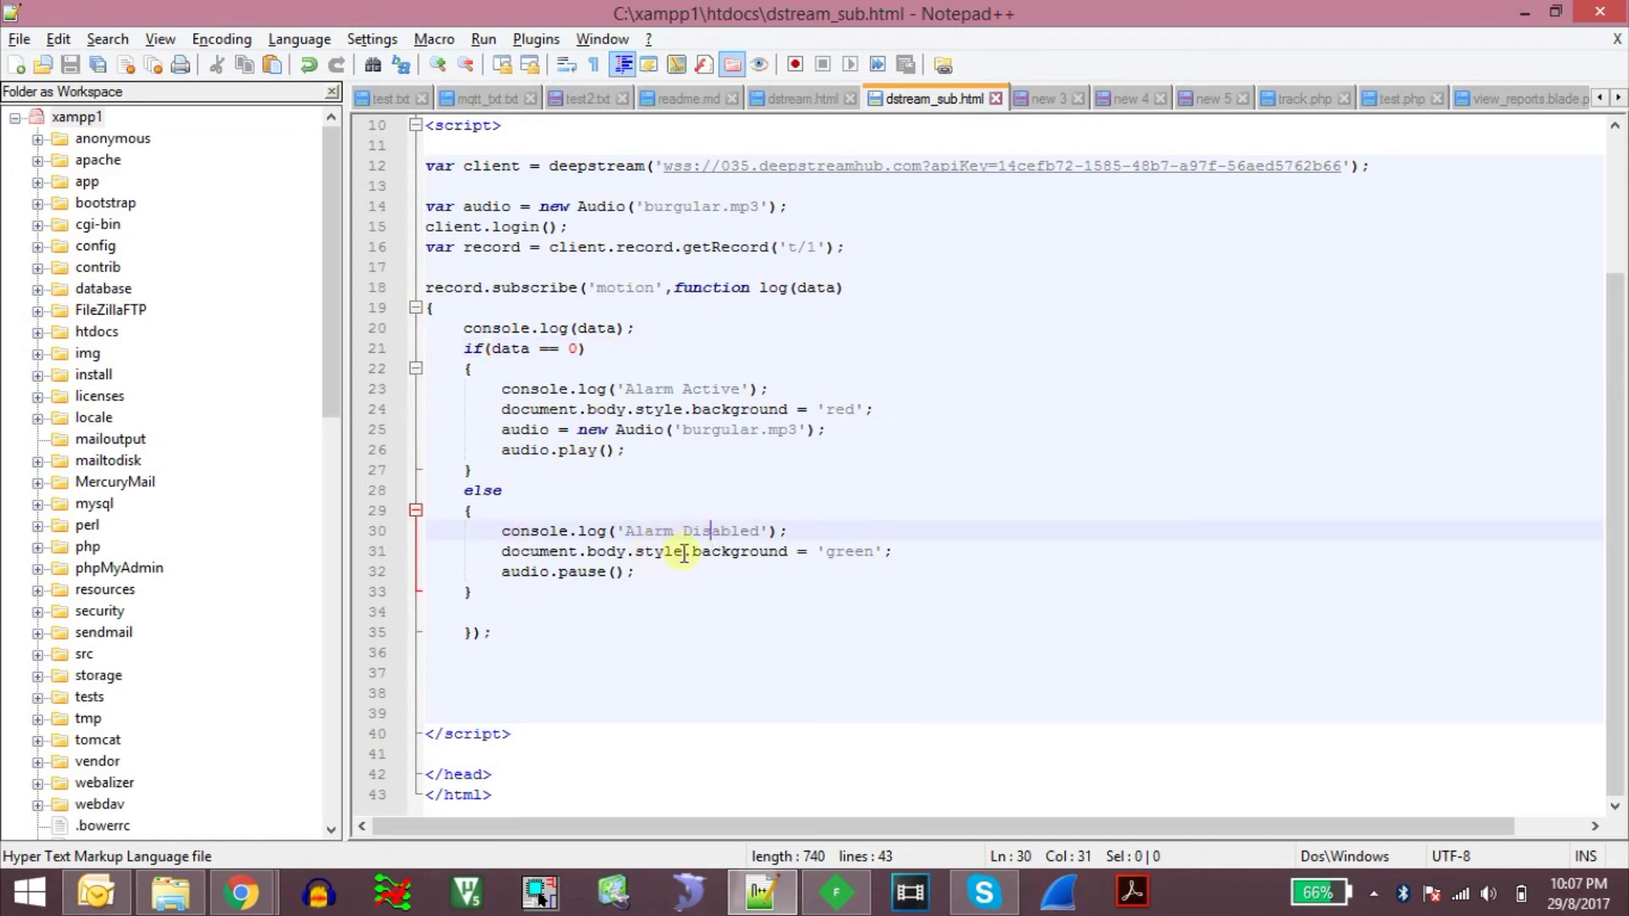
double_click(848, 551)
left_click(673, 573)
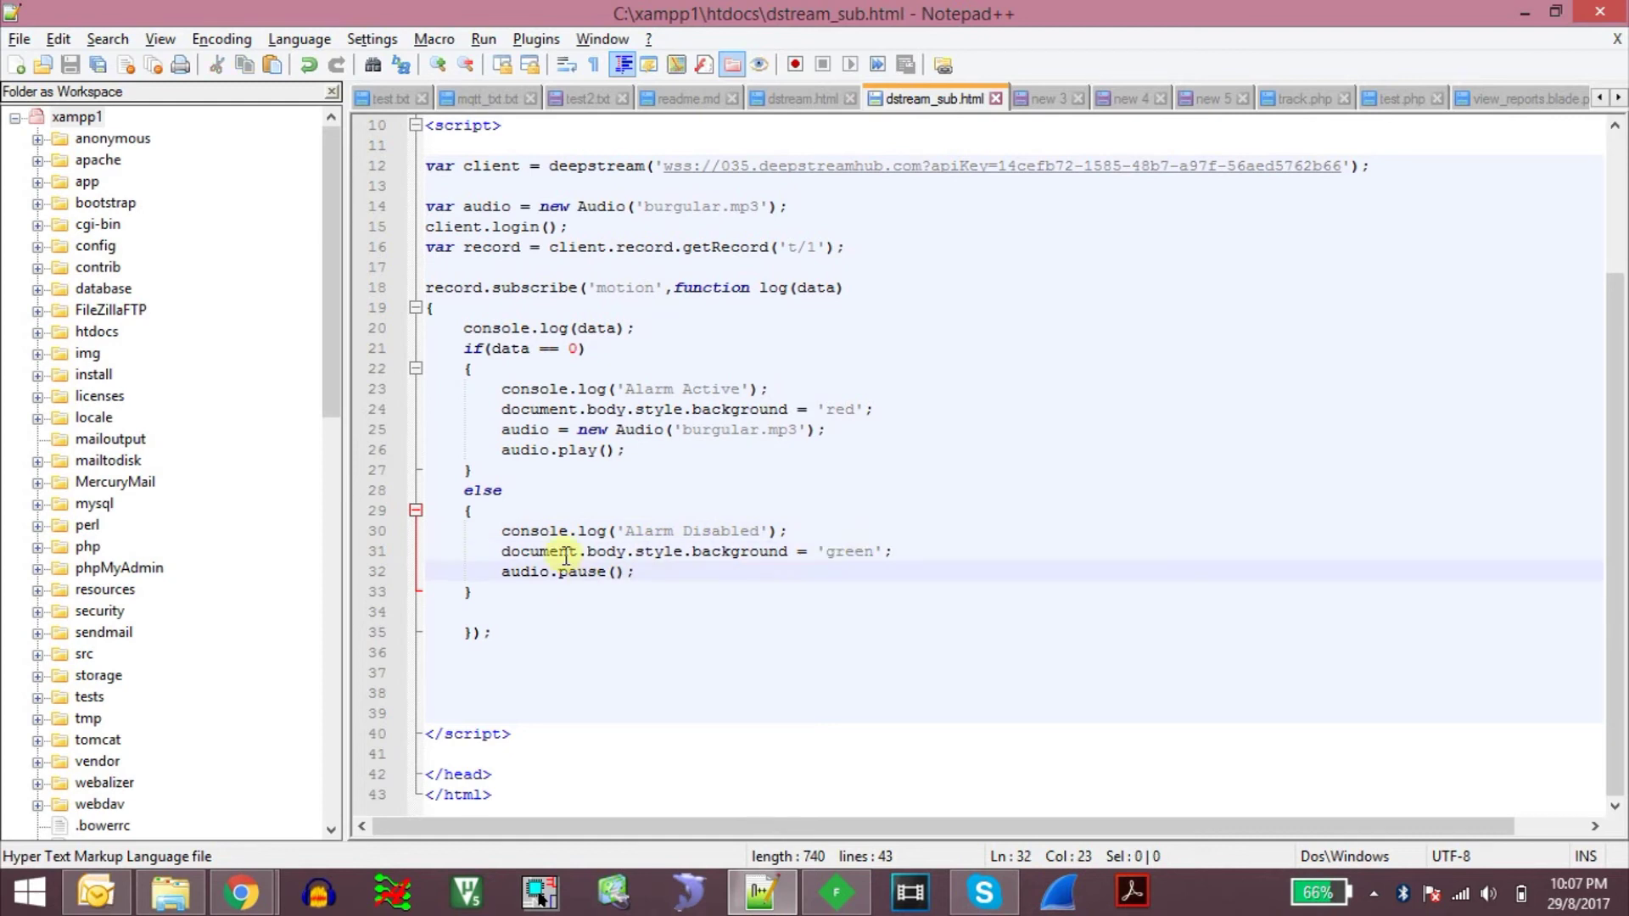
left_click(667, 526)
scroll(666, 521, "up", 3)
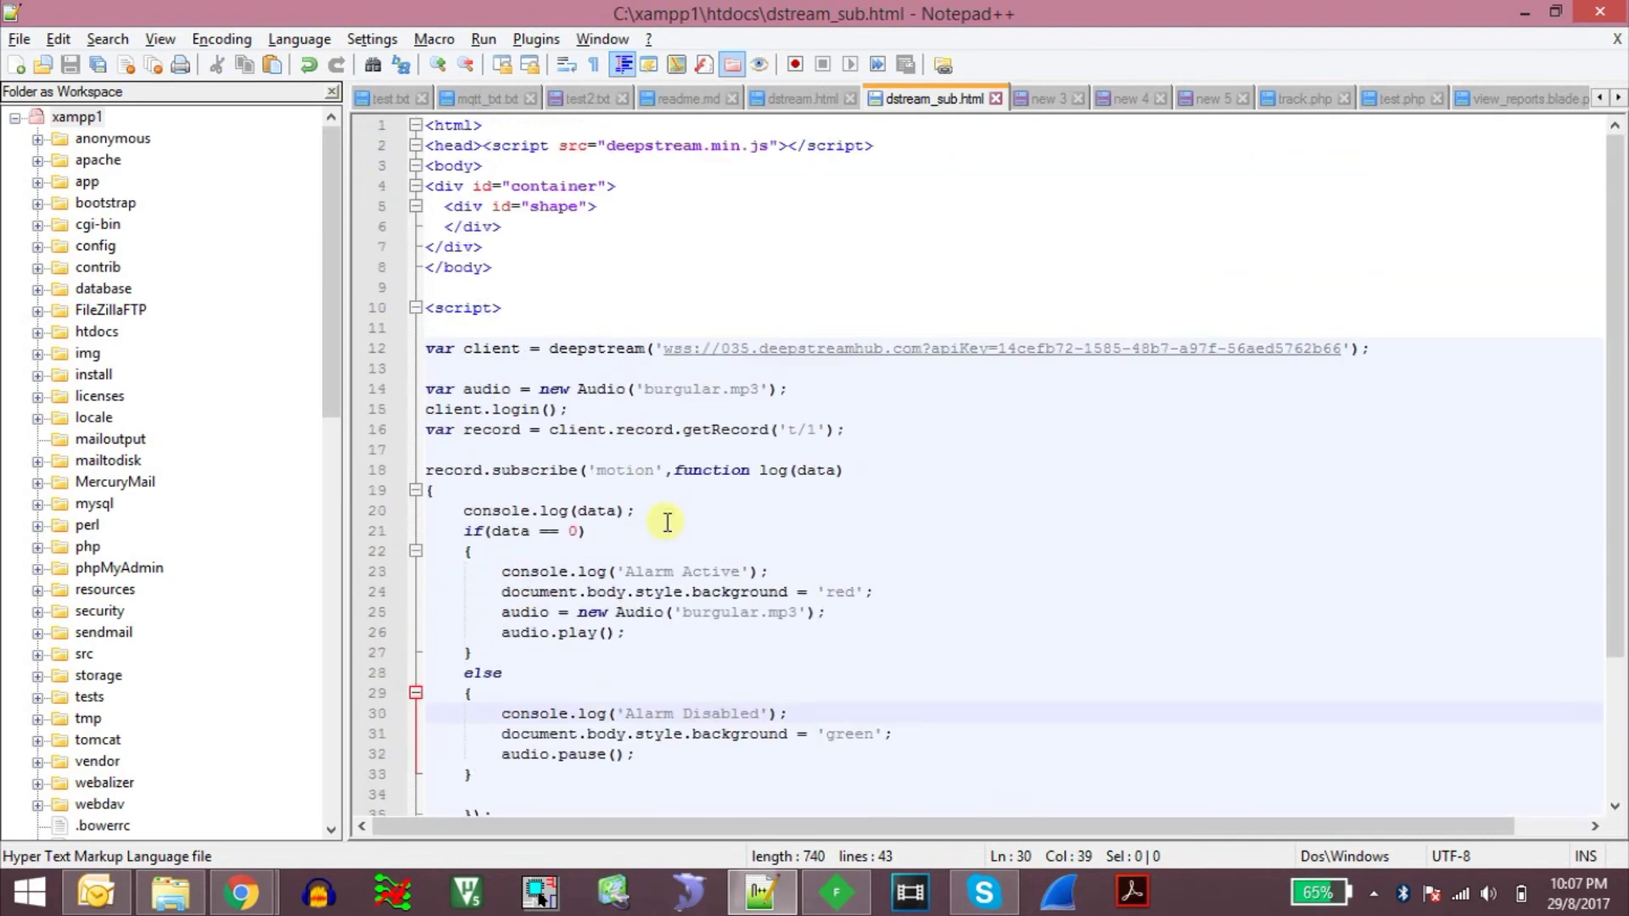
Step: Set the body's data to 0 and execute, turning the page red with 'Alarm Active'
key("alt+Tab")
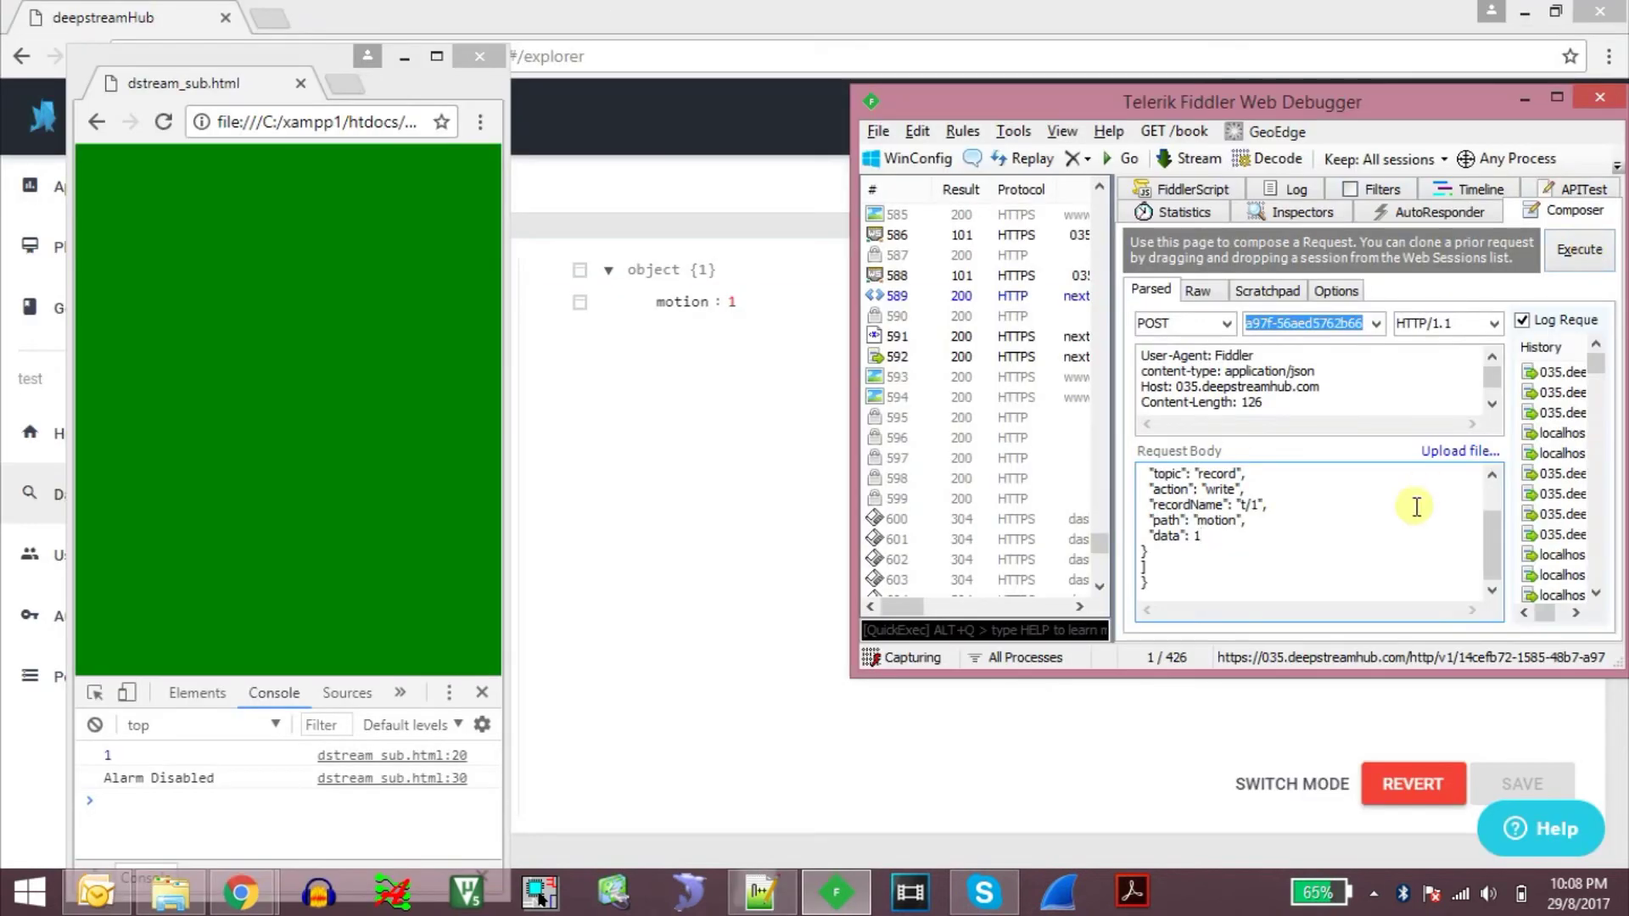
key("BackSpace")
type("0")
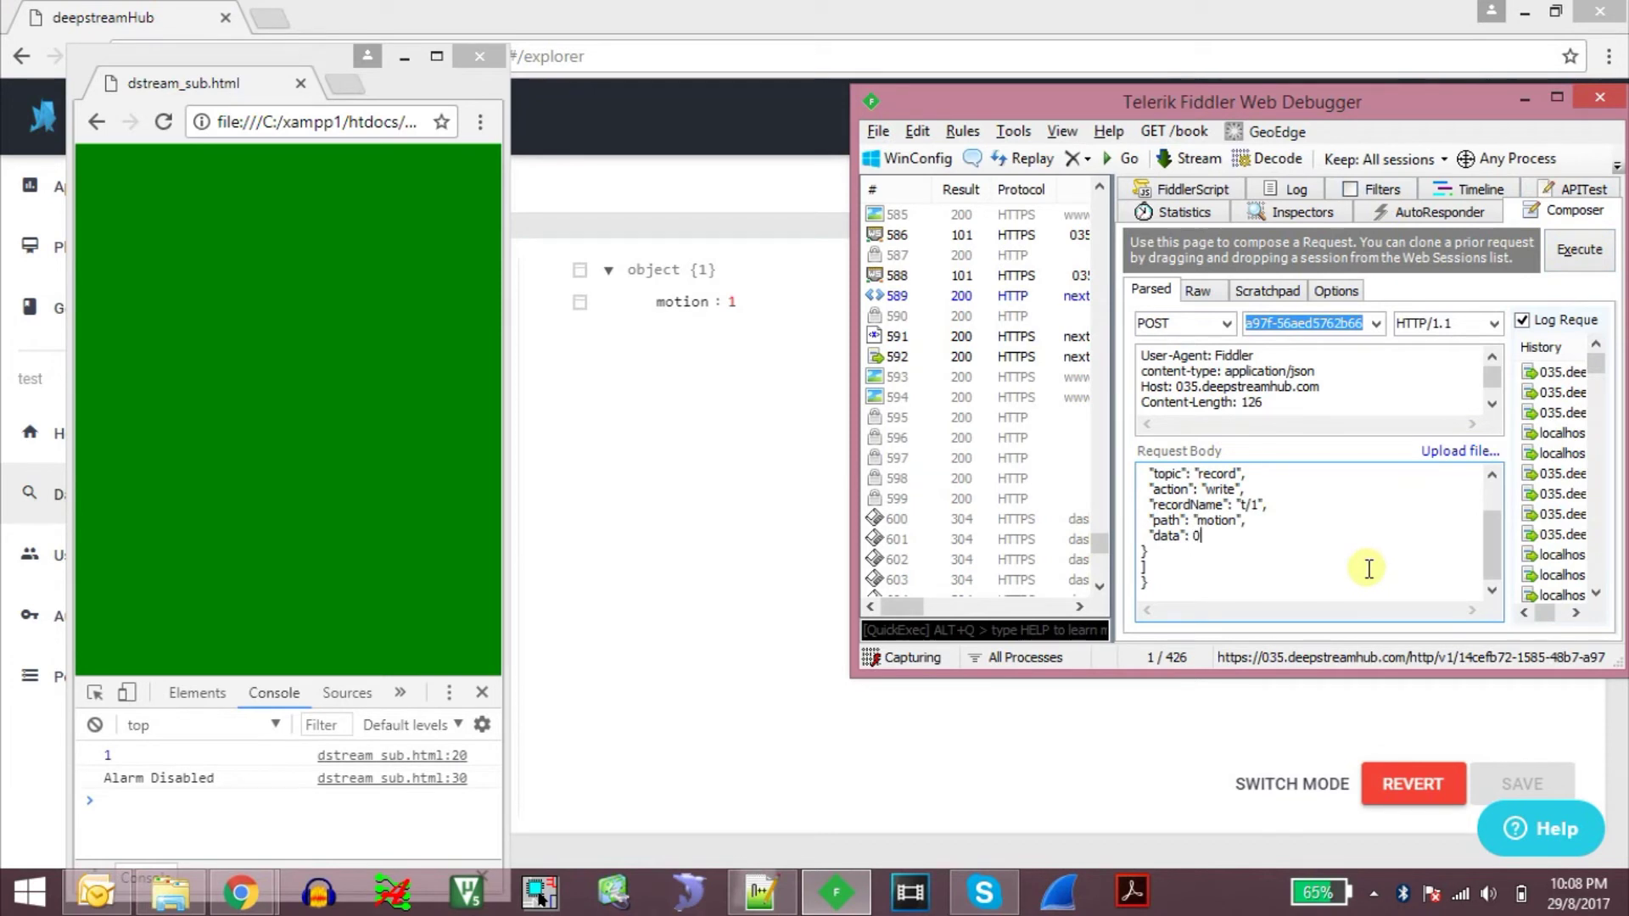
left_click(1570, 236)
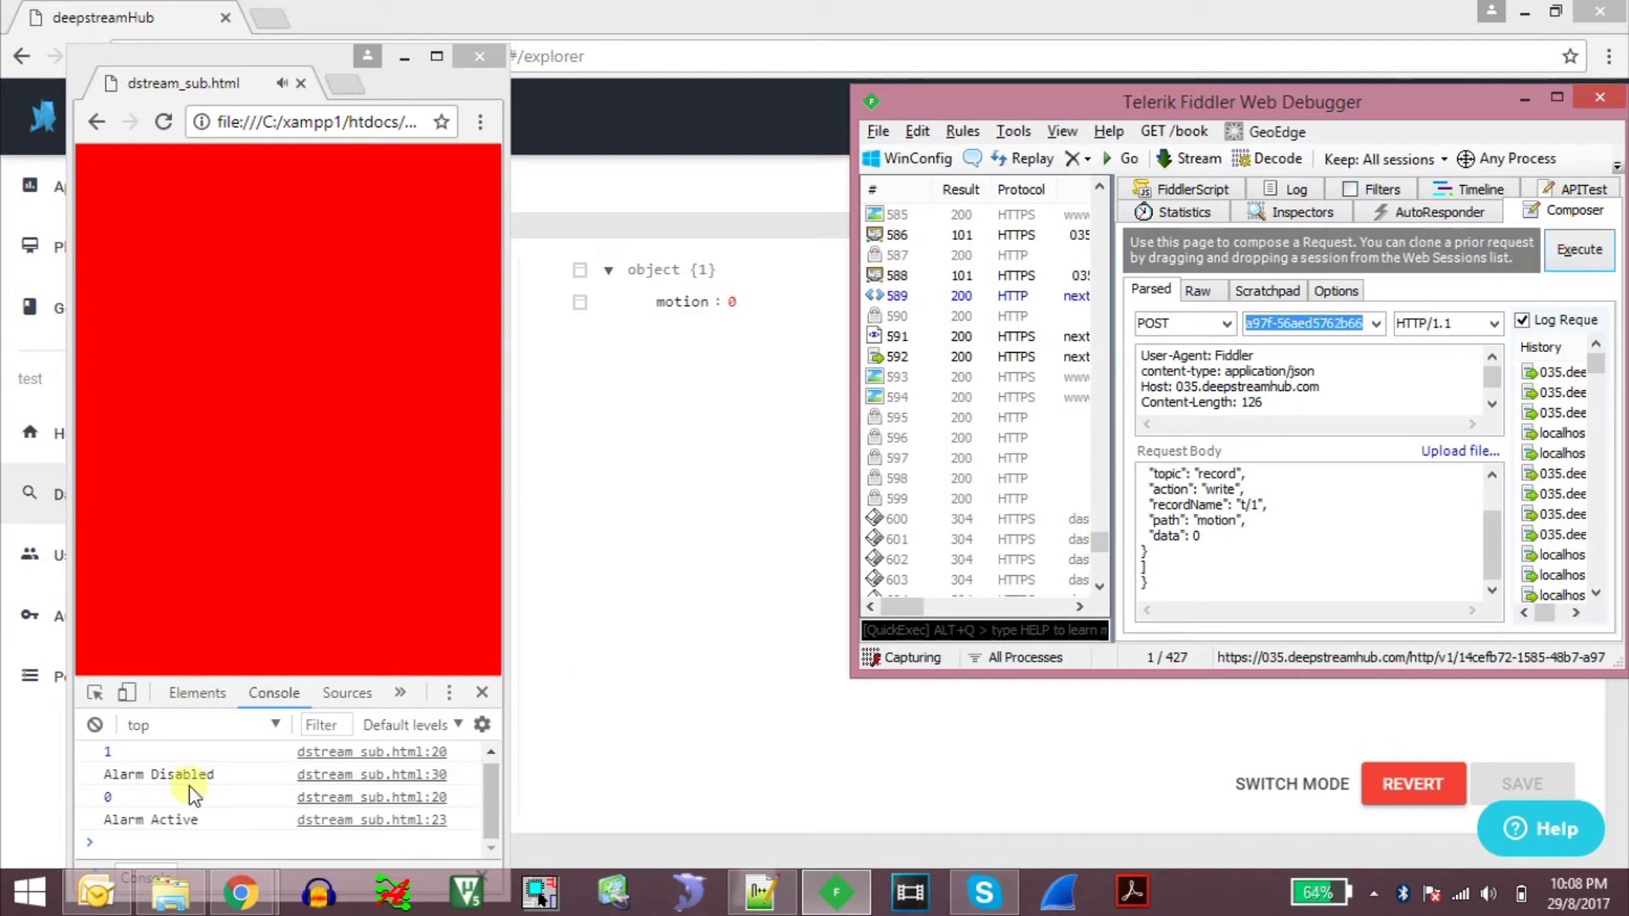
left_click(105, 797)
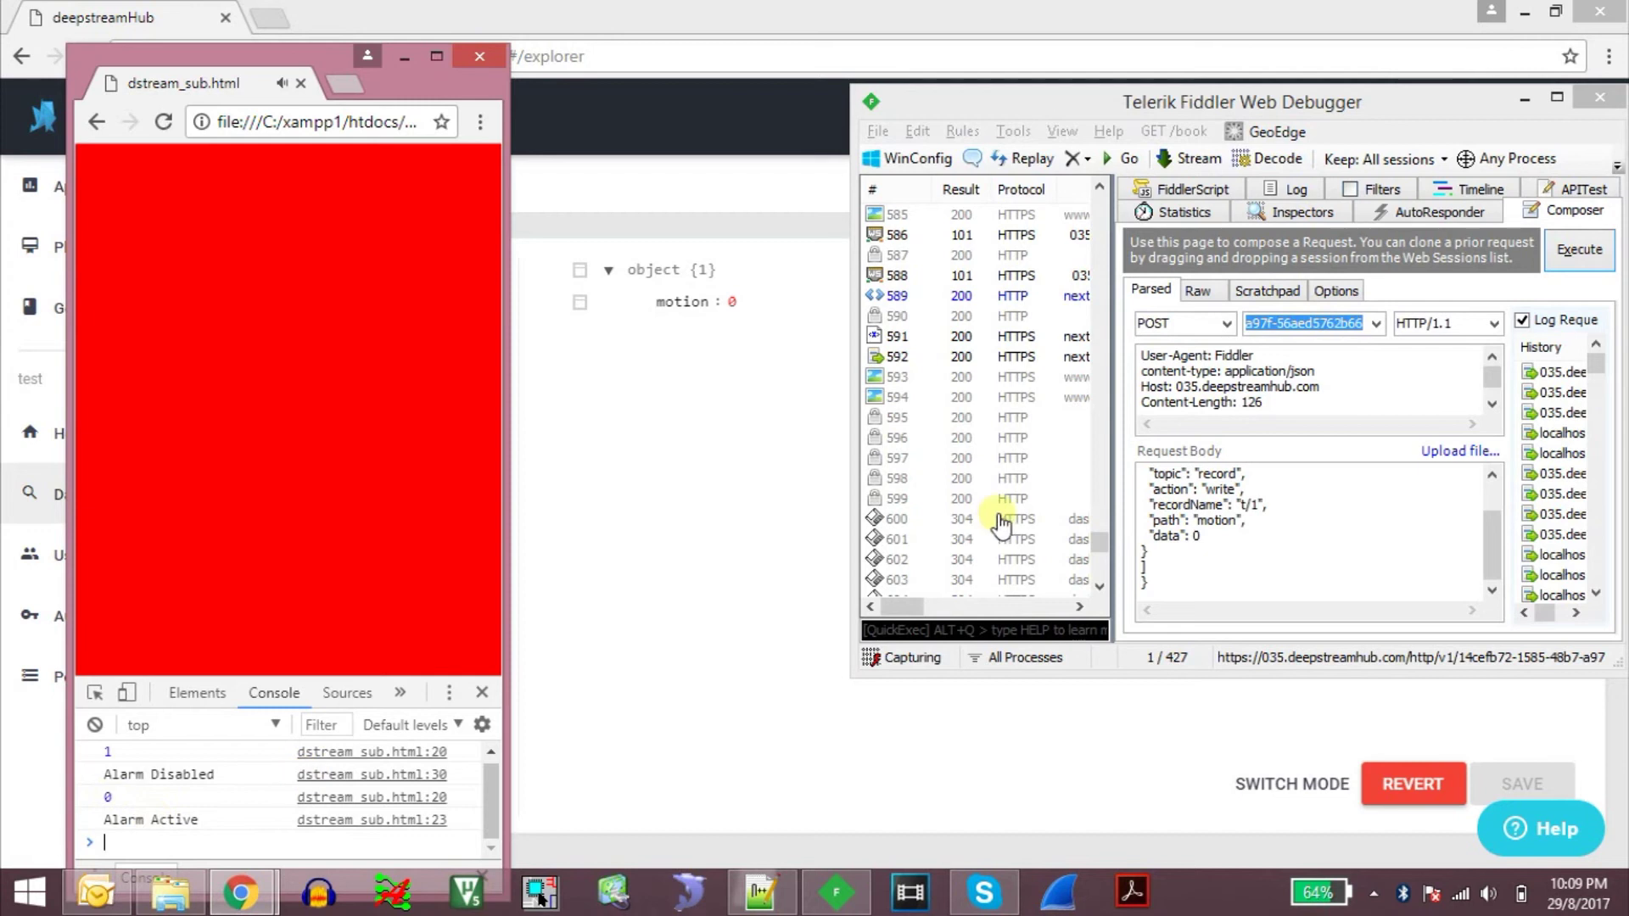
Step: Set the body's data from 0 to 1 and execute, turning the page green with 'Alarm Disabled'
left_click(1232, 552)
left_click(1223, 542)
key("BackSpace")
type("1")
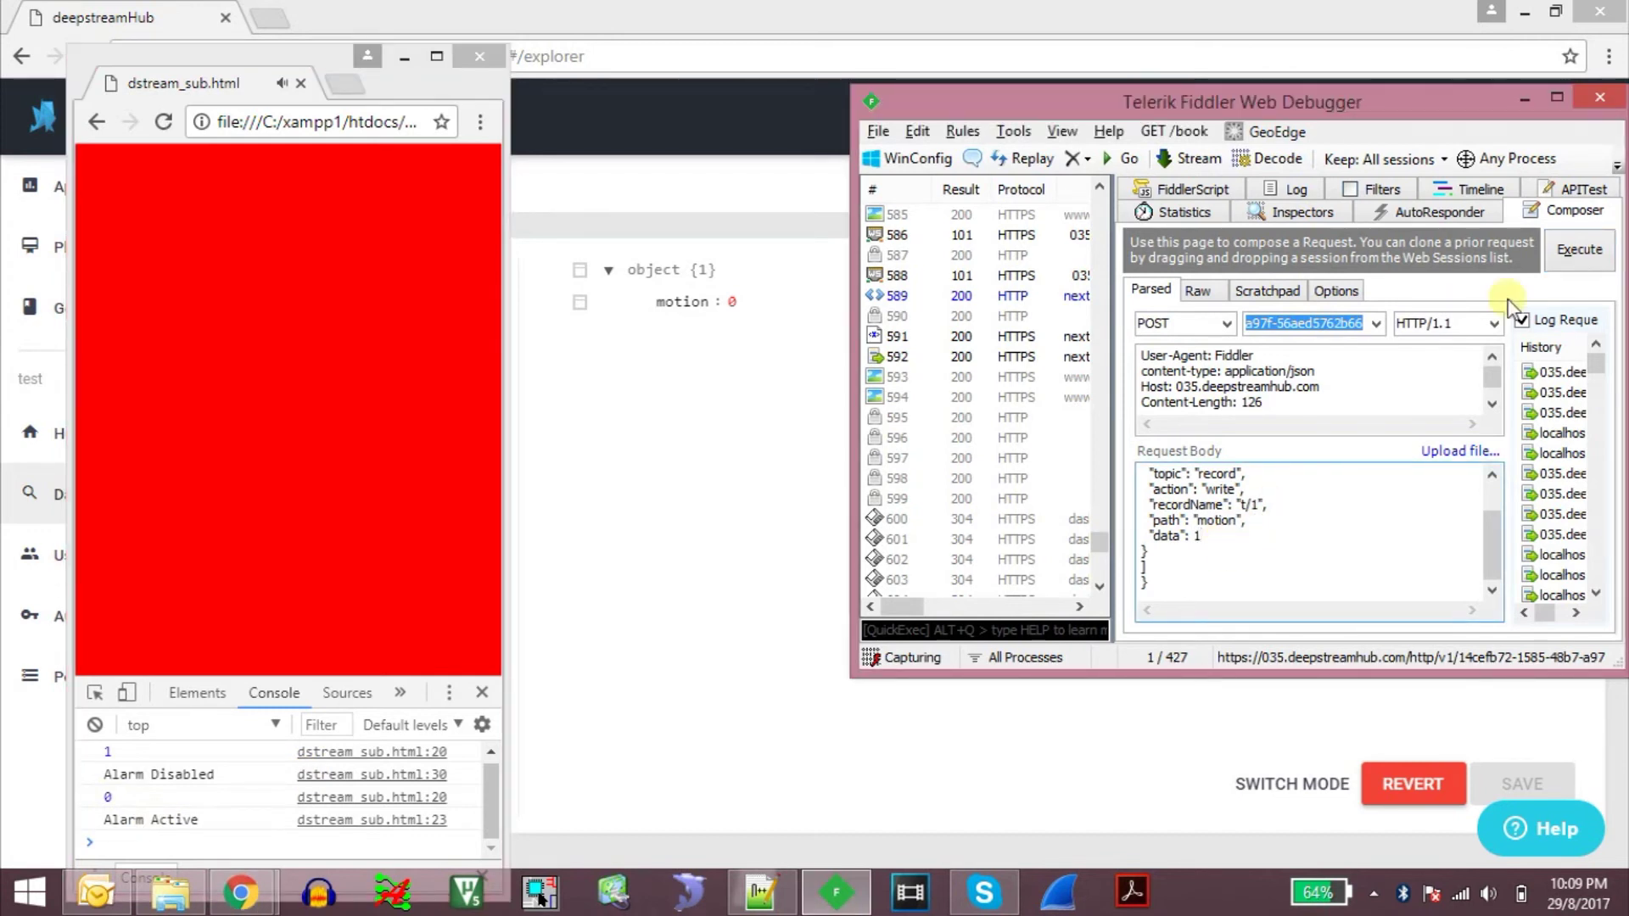
left_click(1602, 252)
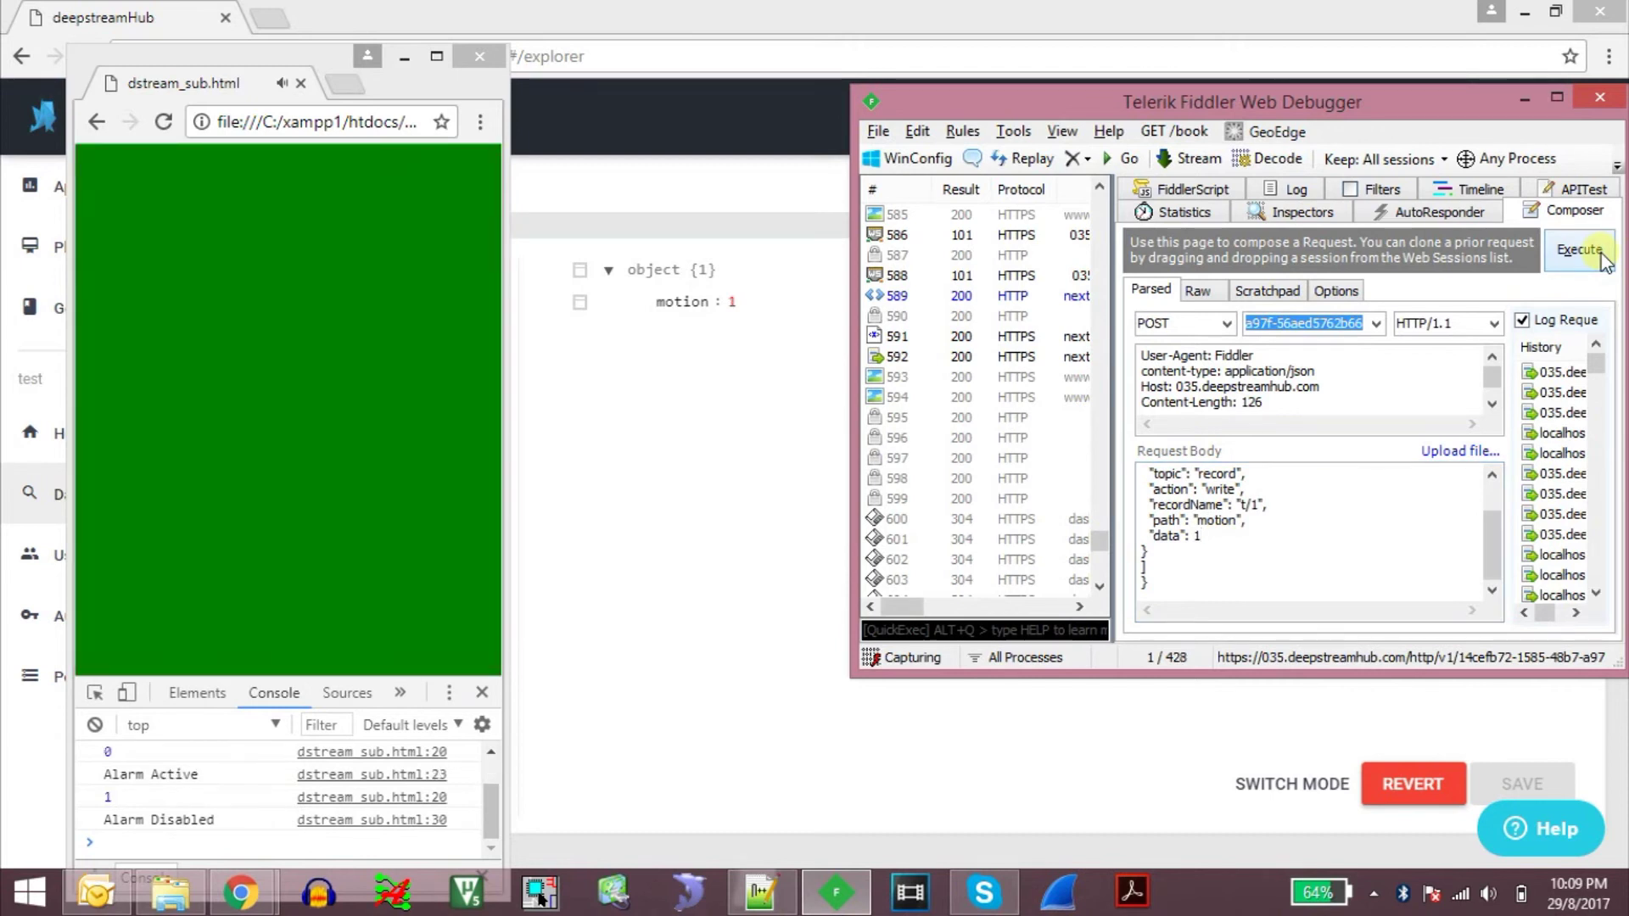
left_click(1292, 574)
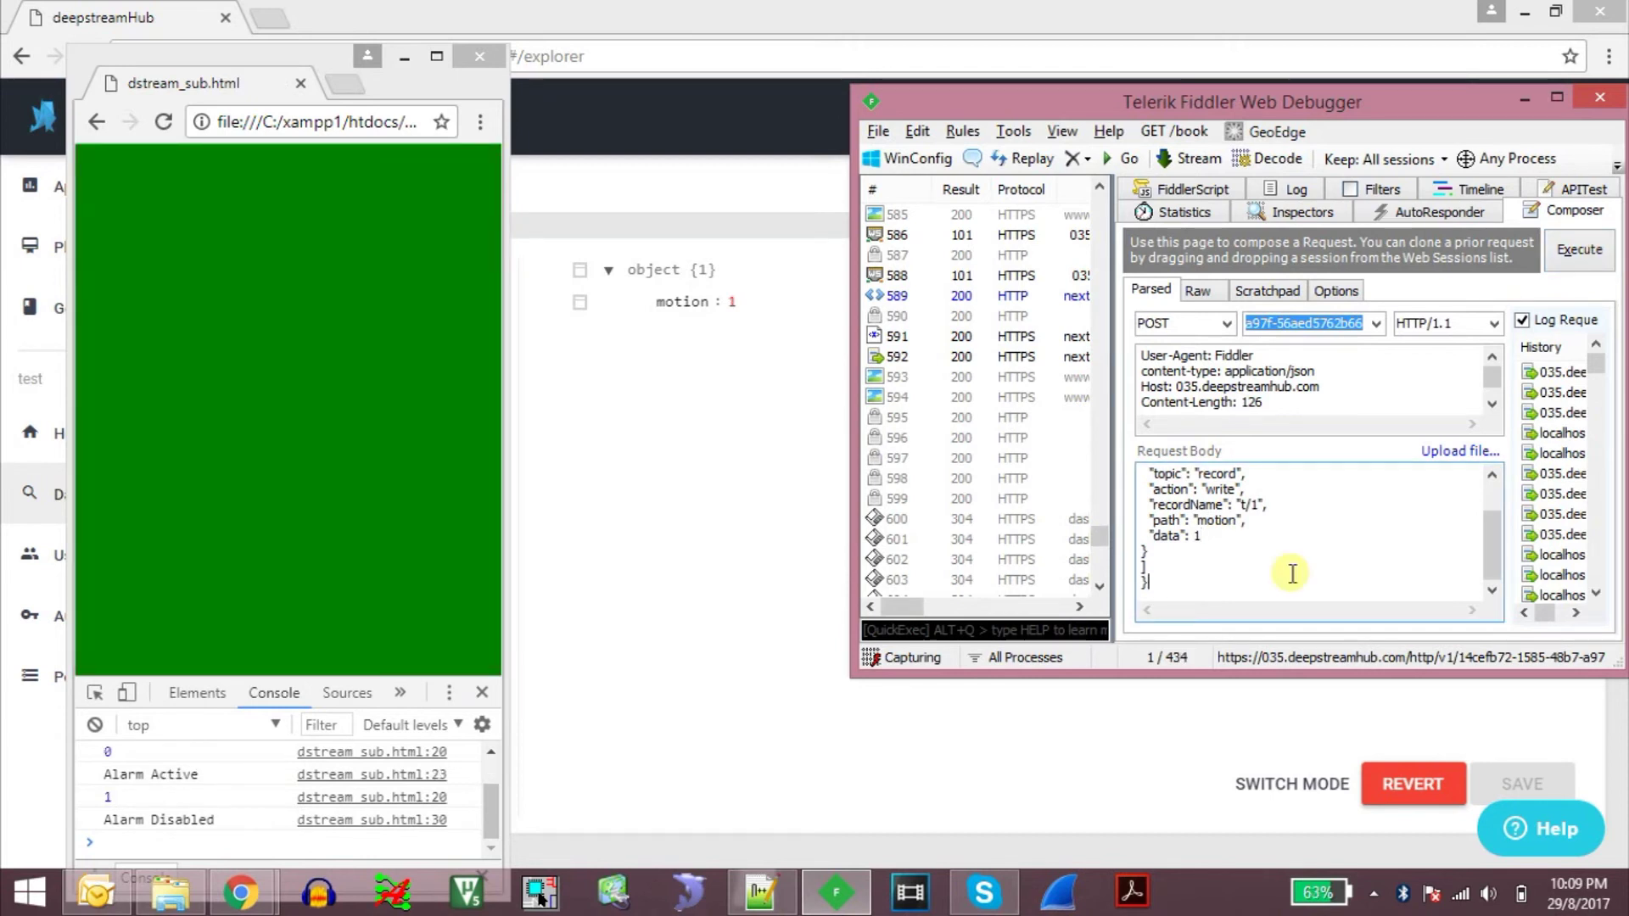